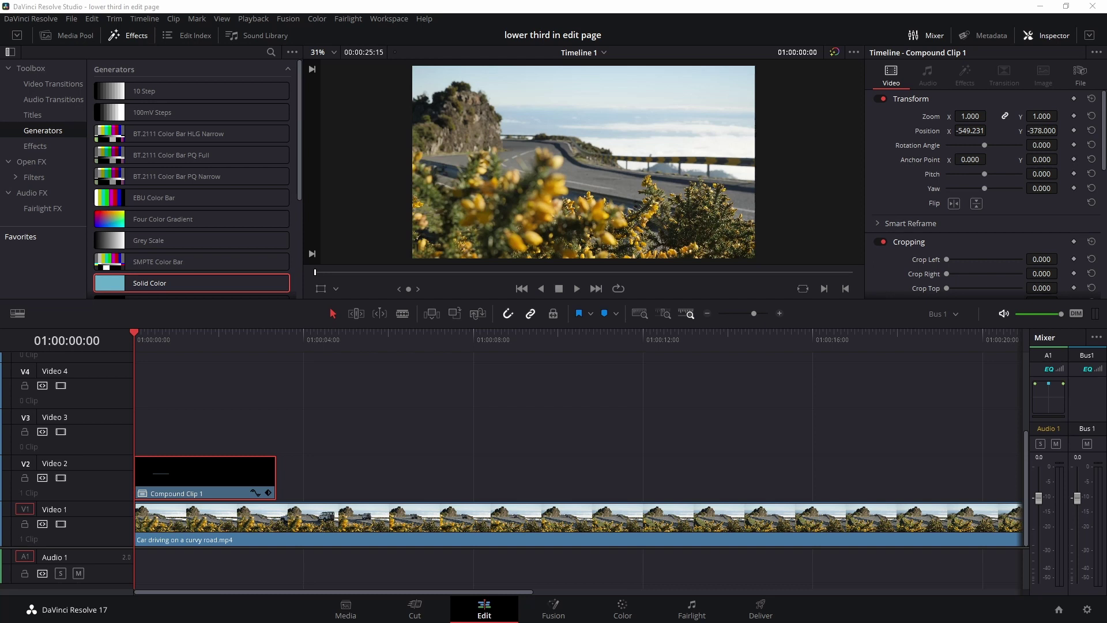
# - Play back the finished lower third animation
pyautogui.press('space')
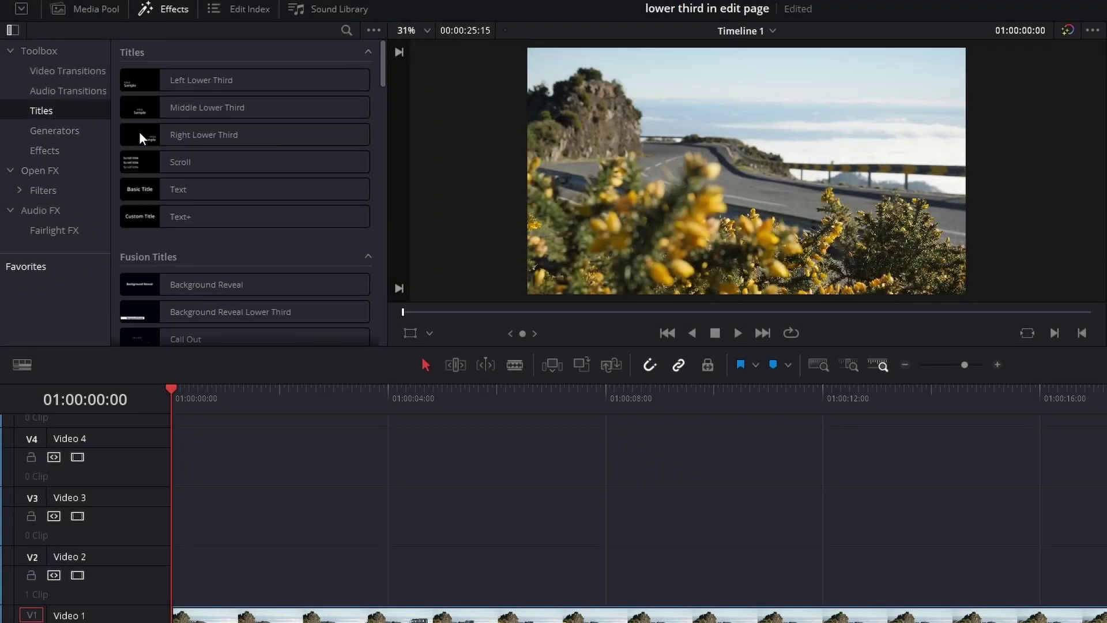
# - Add a Text title on V3 and a Solid Color generator on V2
pyautogui.moveTo(176, 189); pyautogui.dragTo(173, 532)
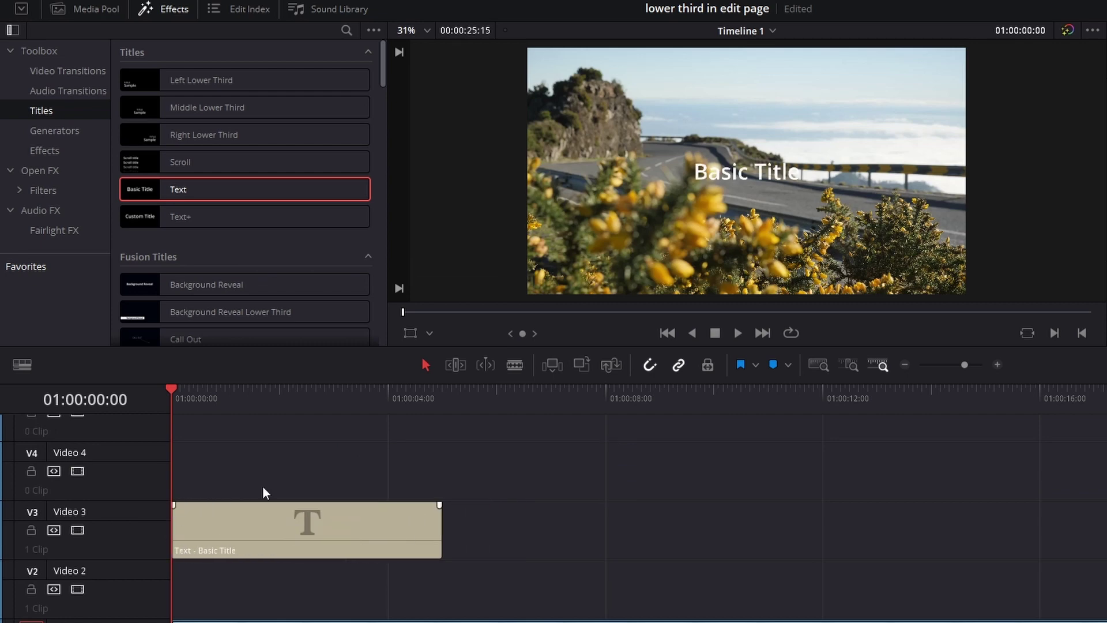
pyautogui.click(54, 130)
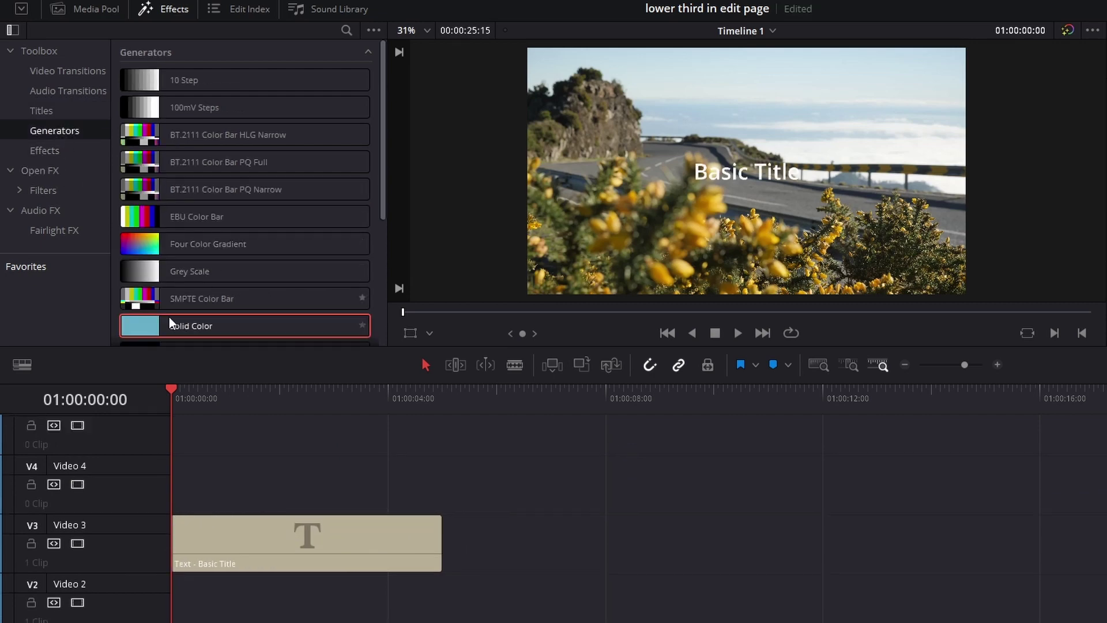
pyautogui.moveTo(168, 316); pyautogui.dragTo(188, 617)
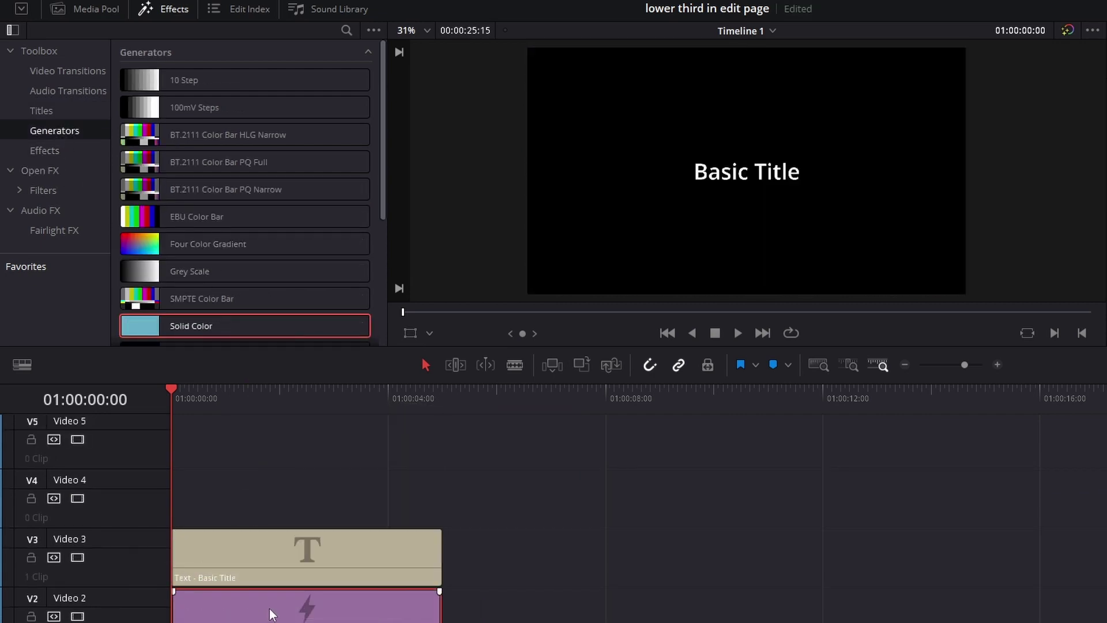
# - Colour the Solid Color generator teal green (#61a884)
pyautogui.scroll(-3, 846, 305)
pyautogui.scroll(3, 856, 181)
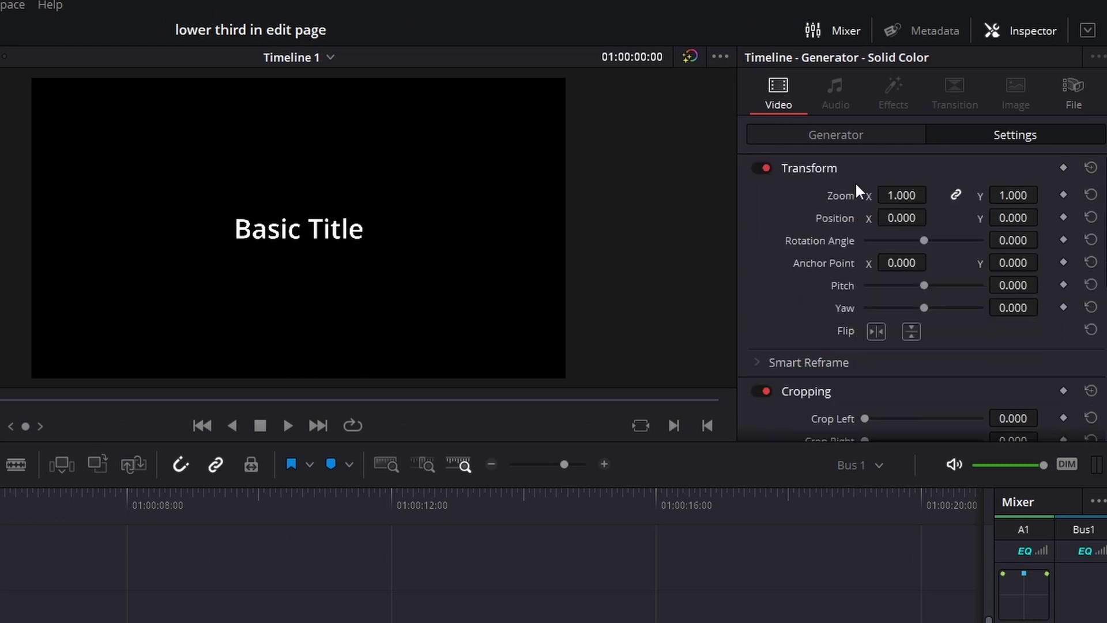
pyautogui.click(851, 138)
pyautogui.click(865, 195)
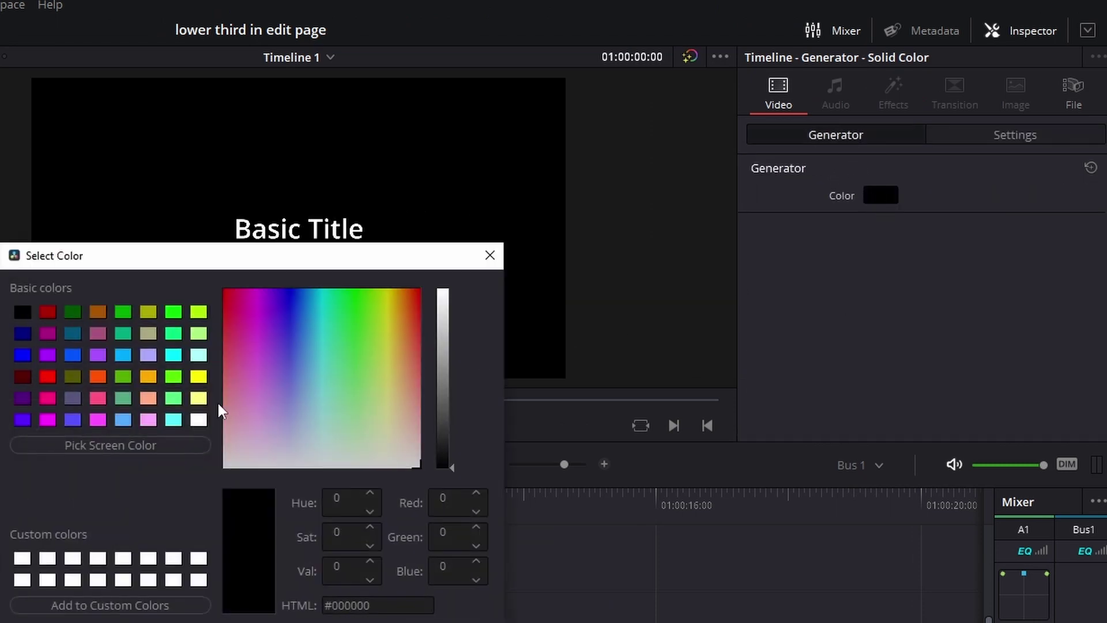
pyautogui.click(197, 334)
pyautogui.click(336, 390)
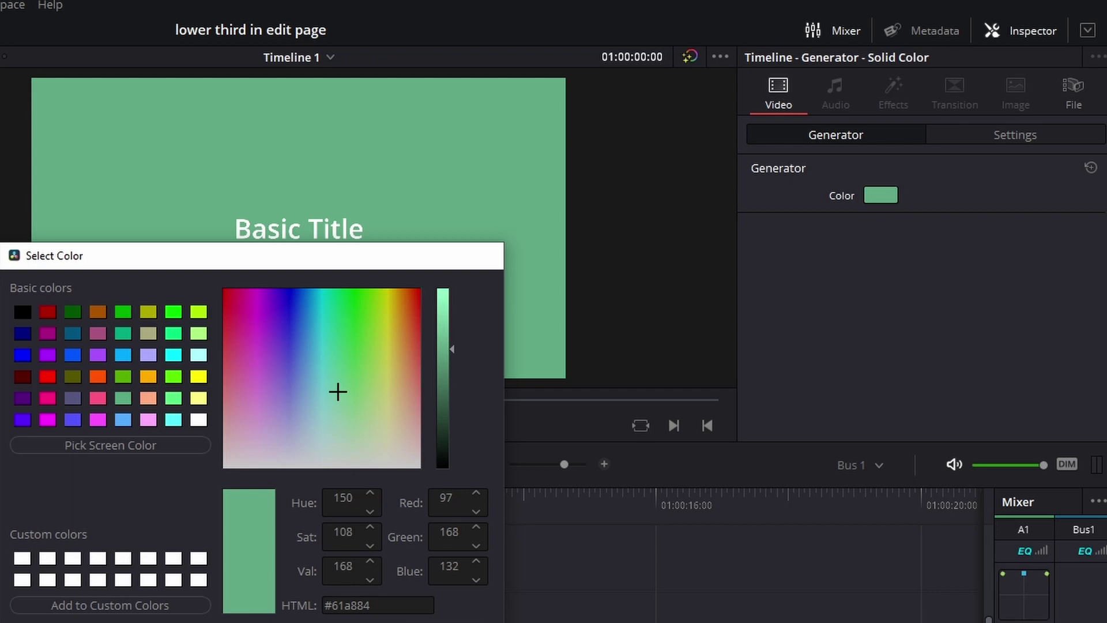
pyautogui.click(490, 255)
# - Set the Basic Title's font family to Boxed Heavy
pyautogui.click(905, 288)
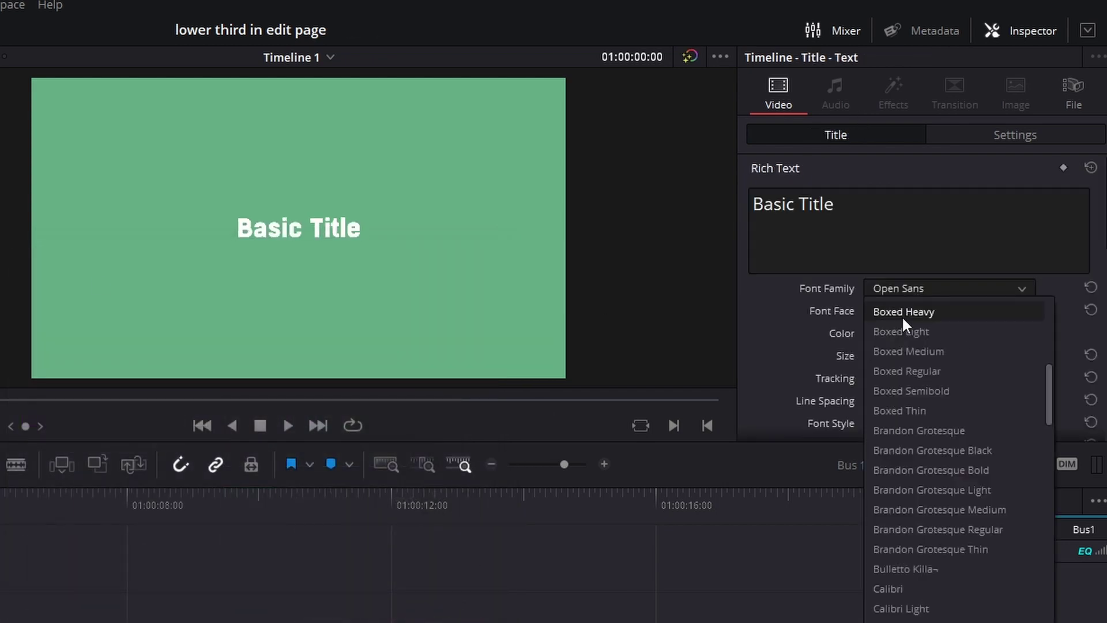
pyautogui.click(902, 315)
pyautogui.scroll(-6, 786, 317)
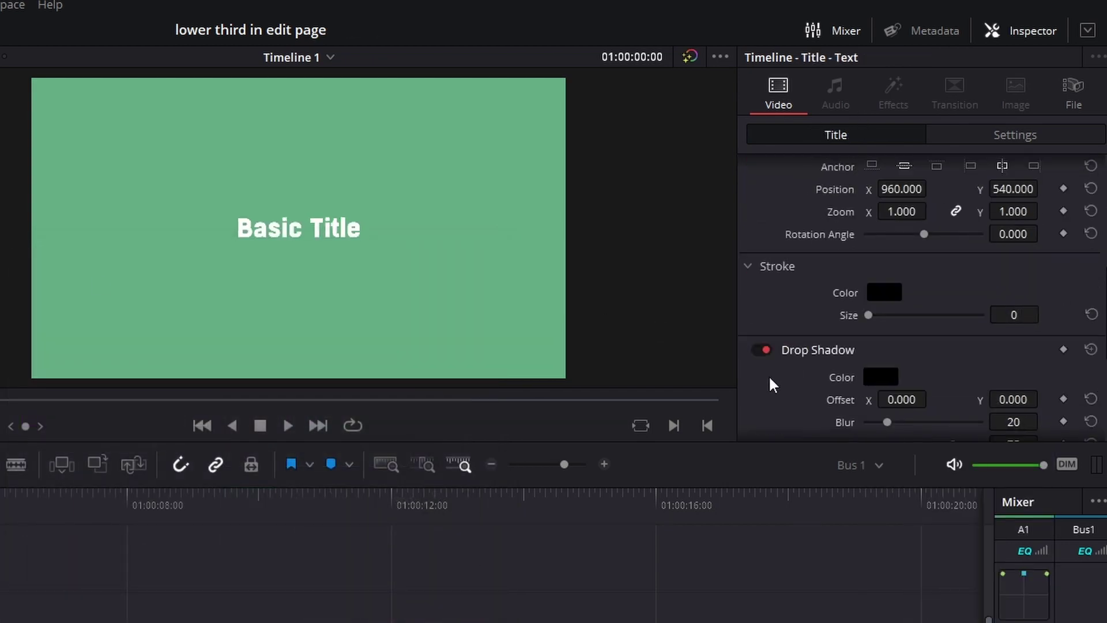
pyautogui.scroll(-3, 842, 398)
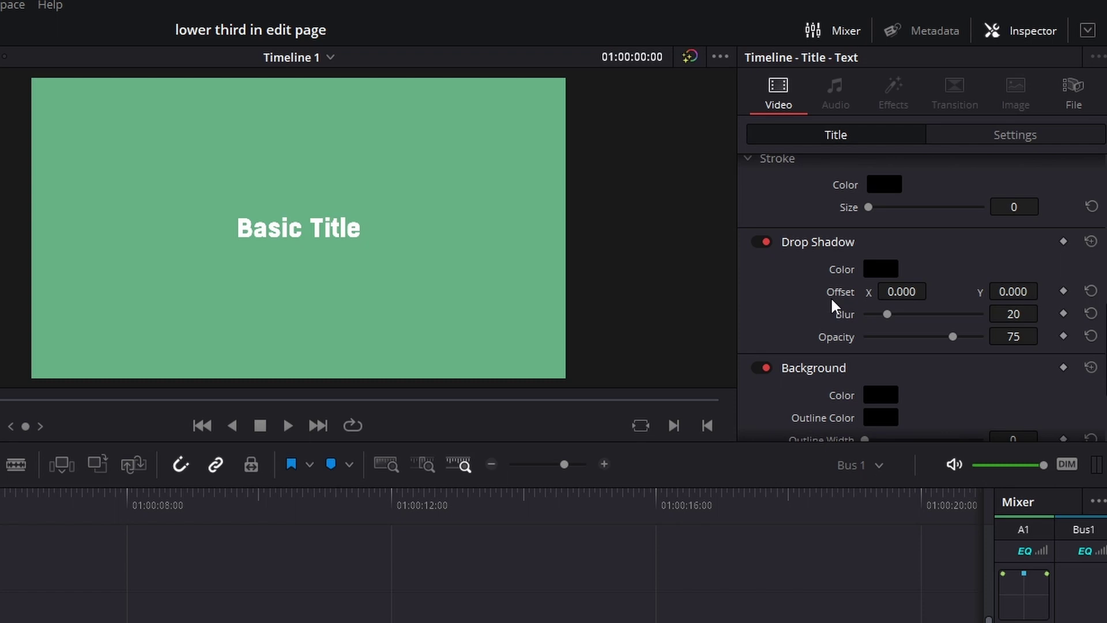
# - Offset the title's drop shadow to X 12 and Y 9
pyautogui.moveTo(902, 291); pyautogui.dragTo(932, 290)
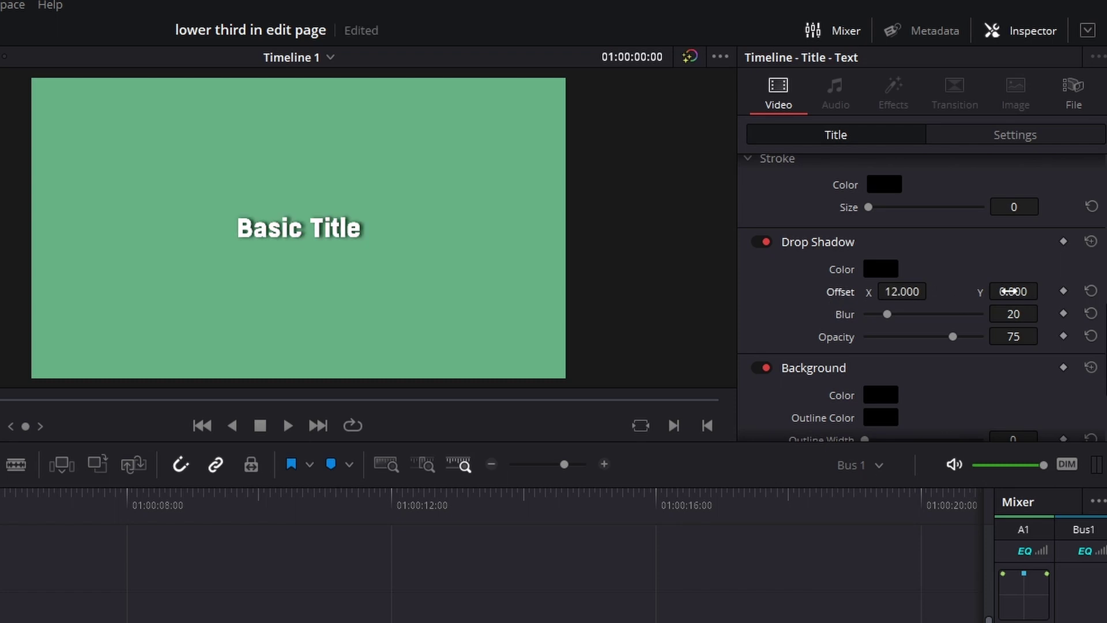
pyautogui.moveTo(1013, 292); pyautogui.dragTo(1045, 289)
pyautogui.scroll(2, 334, 242)
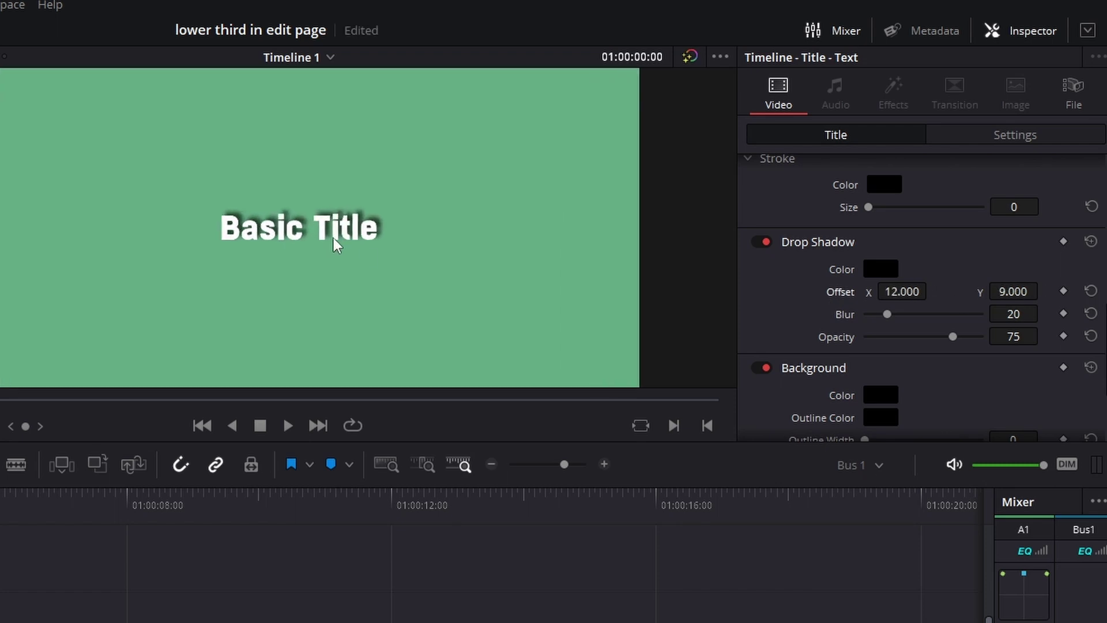
pyautogui.scroll(-3, 198, 264)
pyautogui.scroll(1, 489, 257)
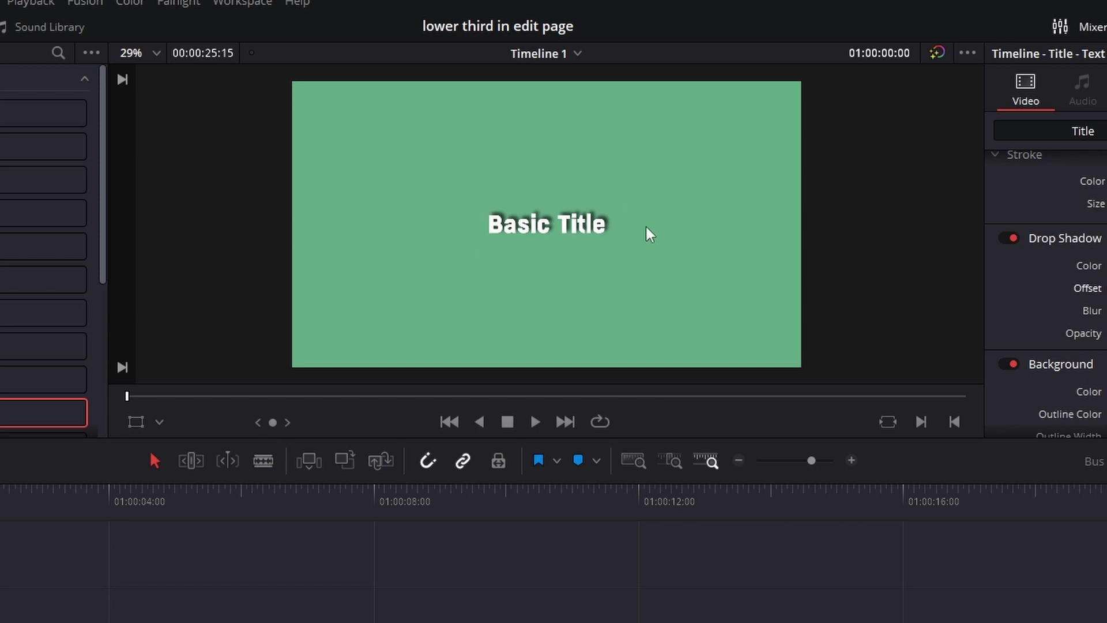
# - Crop the Solid Color clip's left, right and top edges in the Cropping settings
pyautogui.click(164, 547)
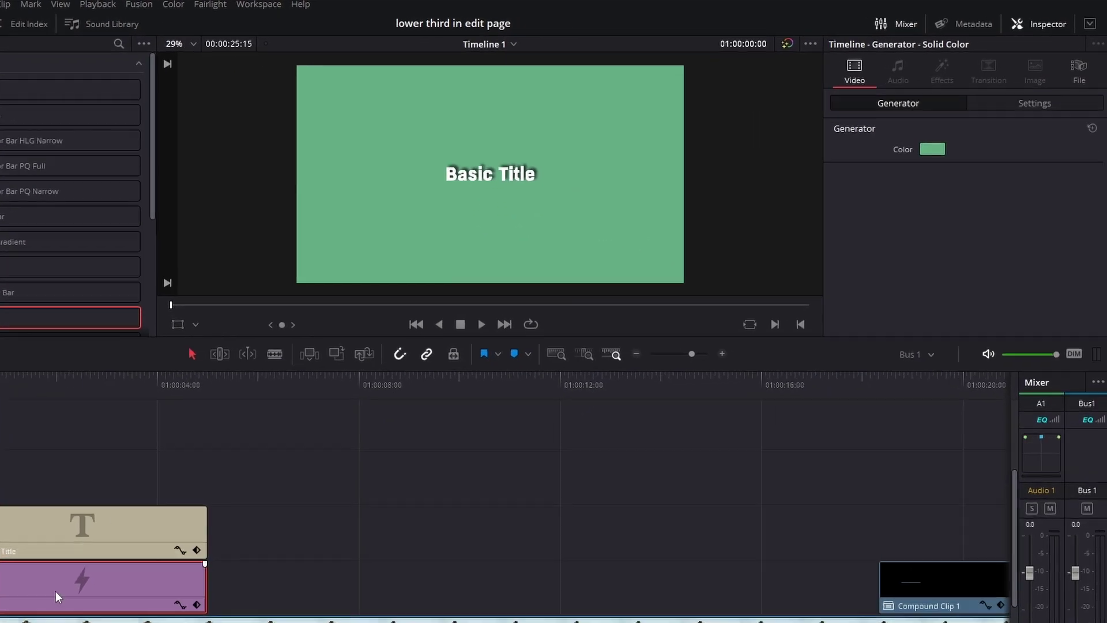
pyautogui.click(1021, 97)
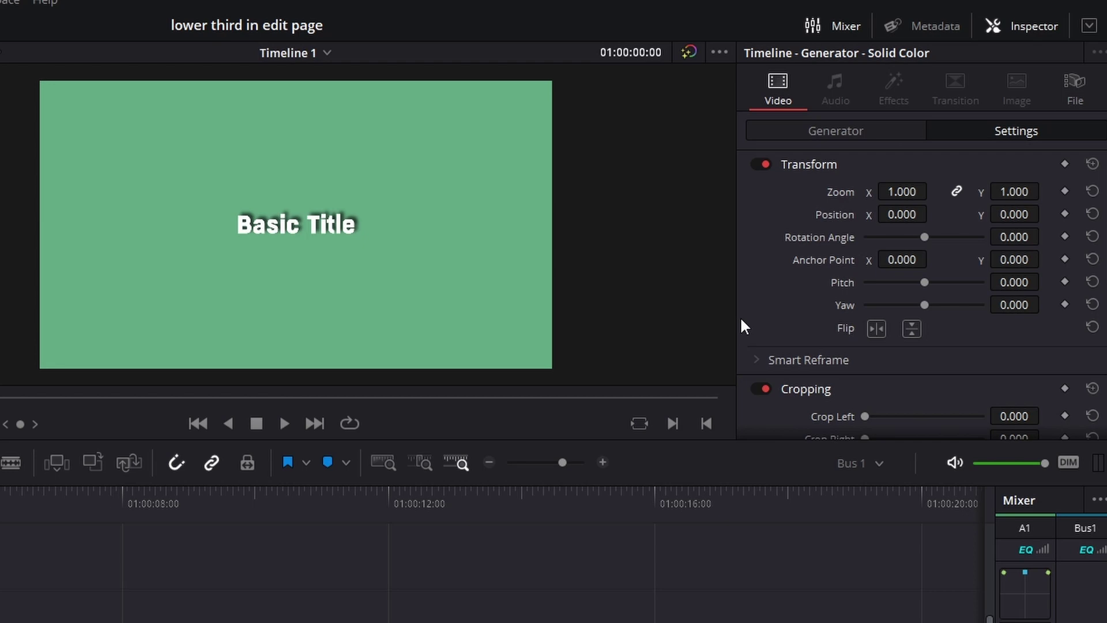
pyautogui.scroll(-3, 767, 317)
pyautogui.moveTo(867, 308); pyautogui.dragTo(881, 376)
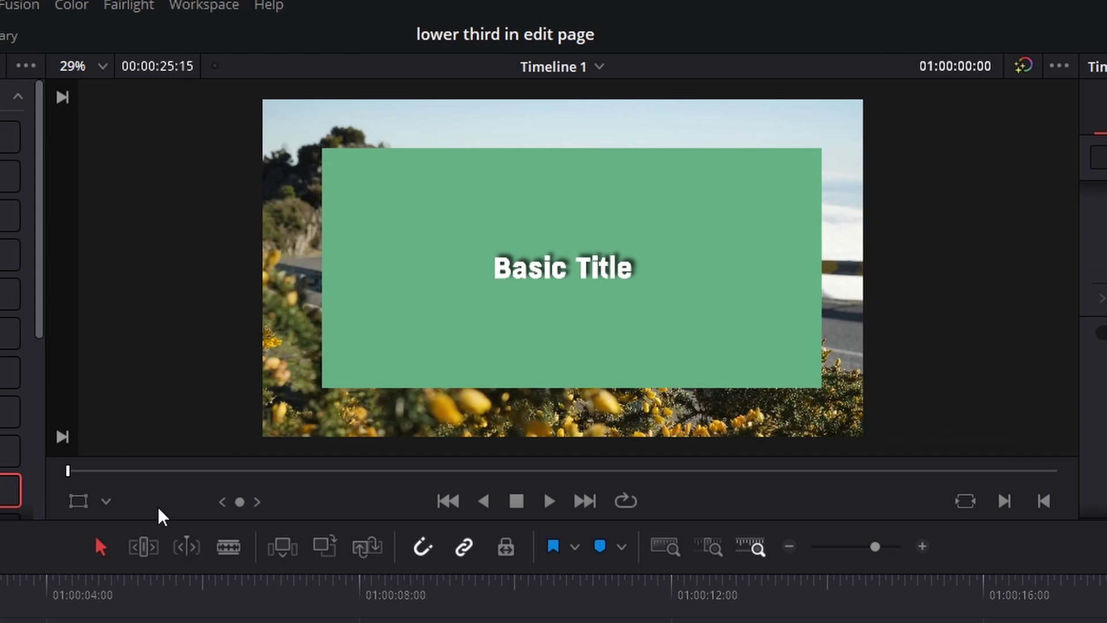
# - Tighten the green box around the Basic Title with the viewer's Crop overlay
pyautogui.click(106, 500)
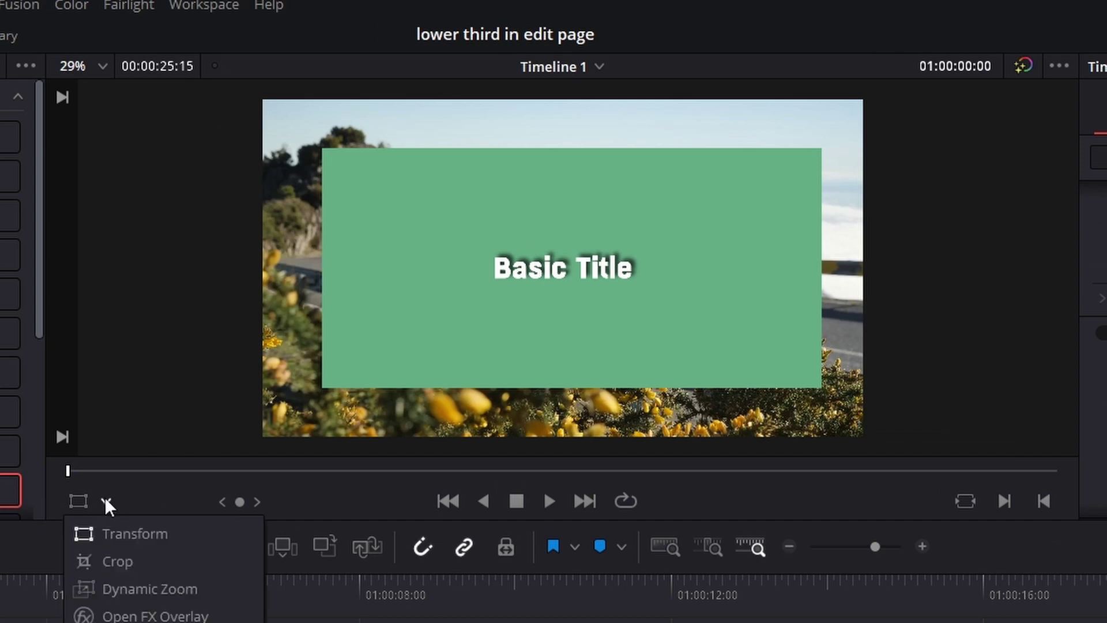
pyautogui.click(109, 561)
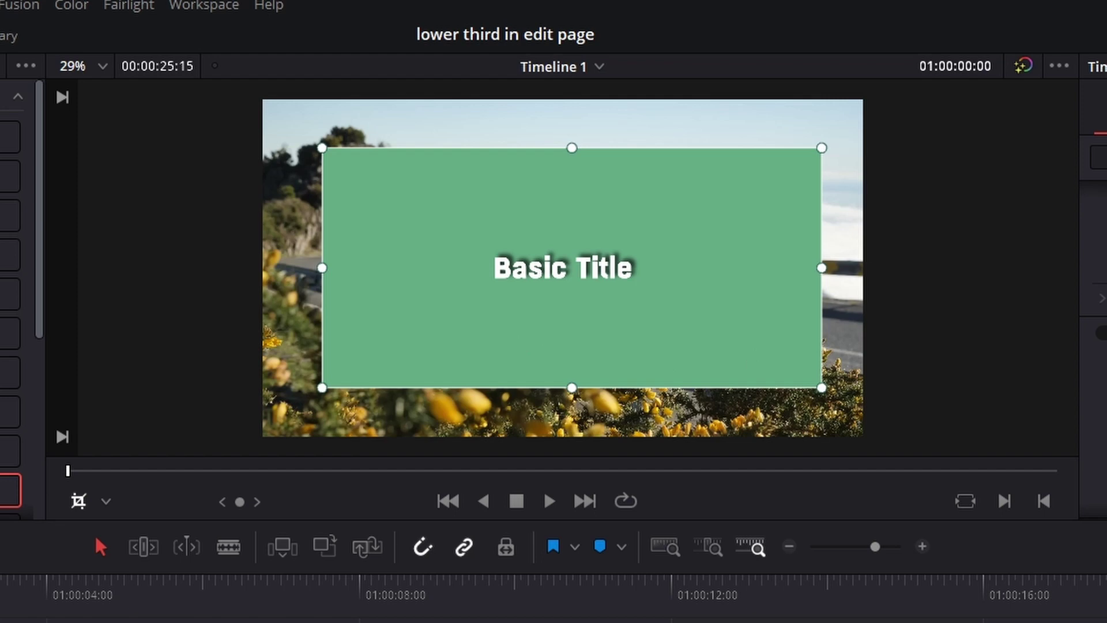
pyautogui.moveTo(322, 387); pyautogui.dragTo(476, 302)
pyautogui.moveTo(822, 148); pyautogui.dragTo(658, 248)
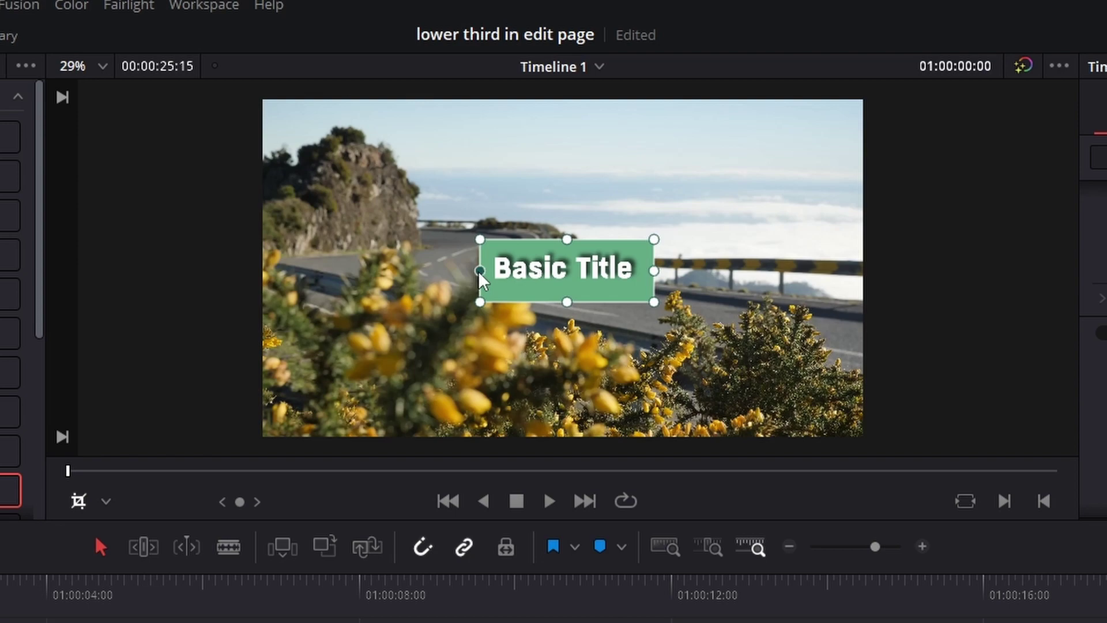
pyautogui.scroll(2, 563, 317)
pyautogui.scroll(-3, 564, 296)
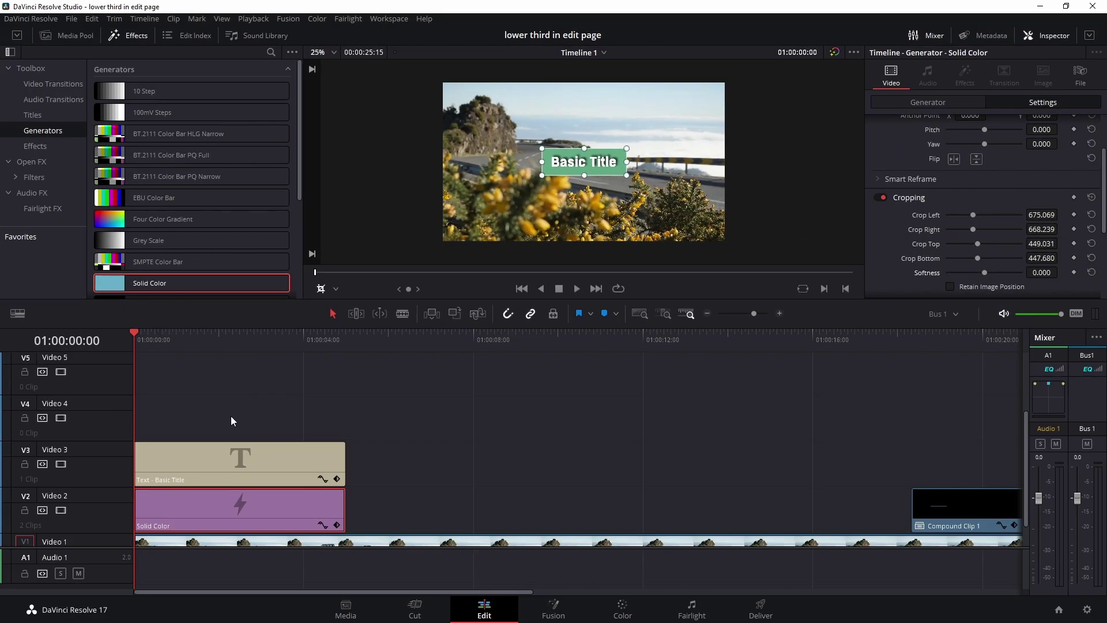
pyautogui.click(257, 445)
pyautogui.click(335, 288)
pyautogui.click(352, 309)
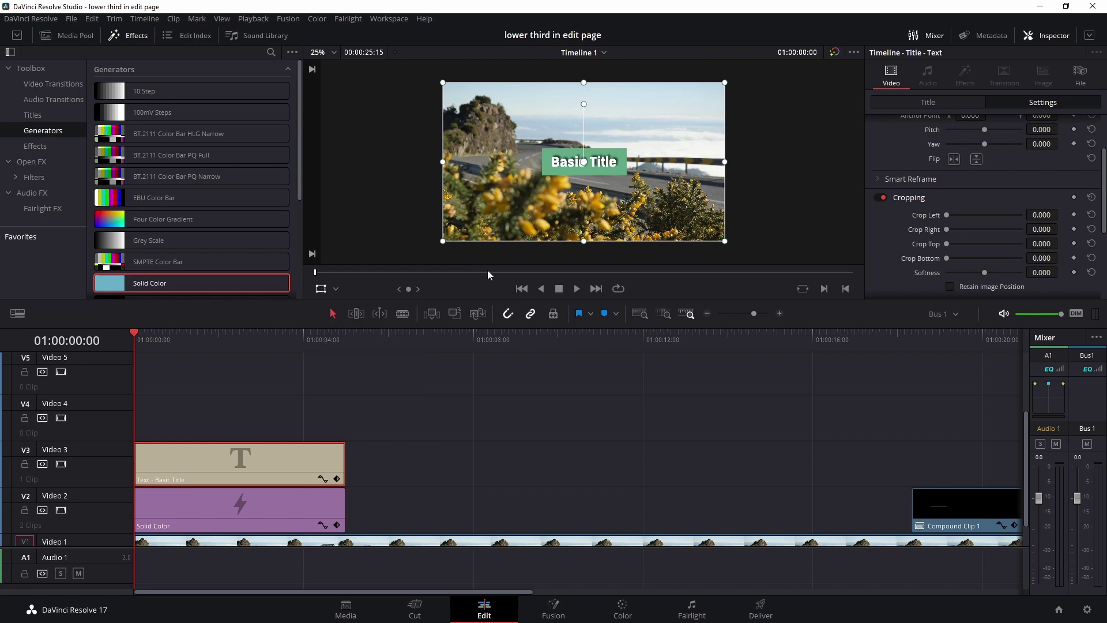
pyautogui.moveTo(606, 166); pyautogui.dragTo(599, 169)
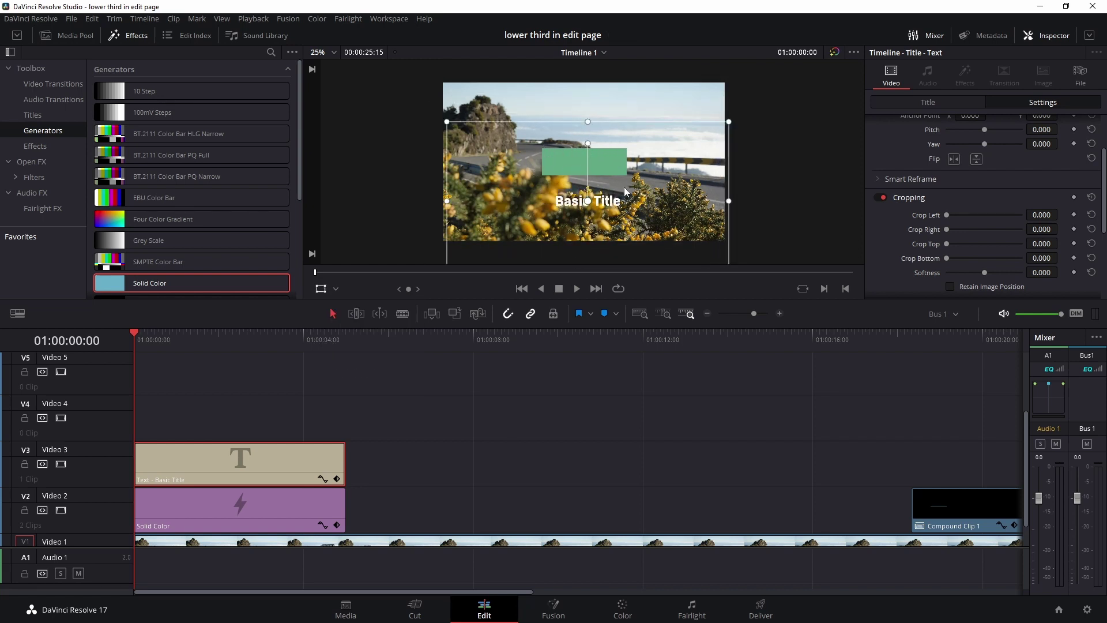
pyautogui.hotkey('ctrl', 'z')
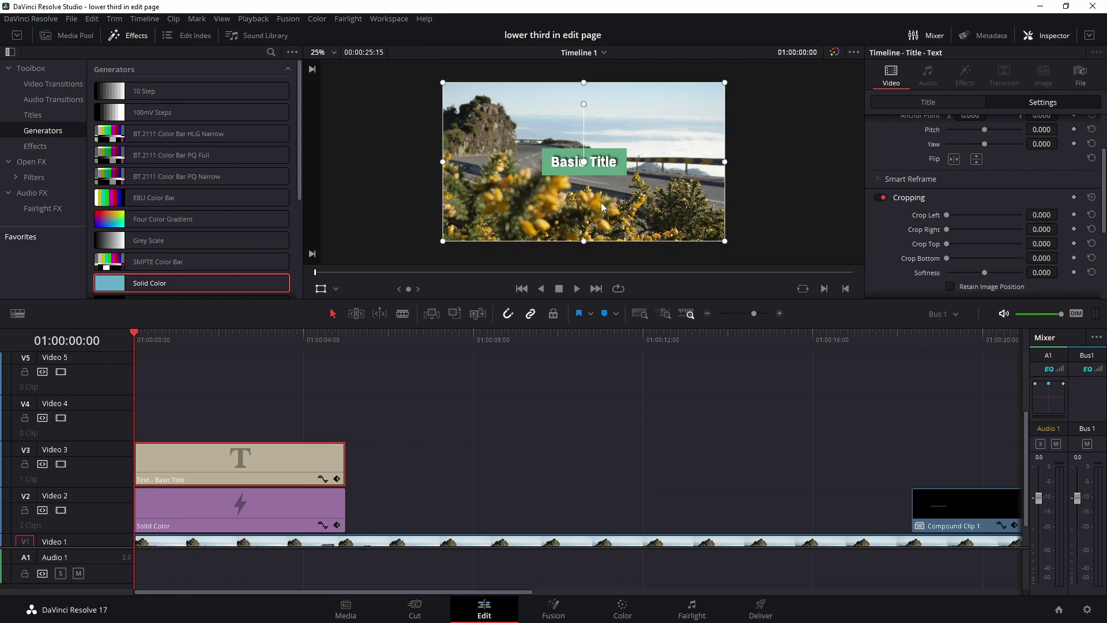
pyautogui.moveTo(604, 167); pyautogui.dragTo(605, 193)
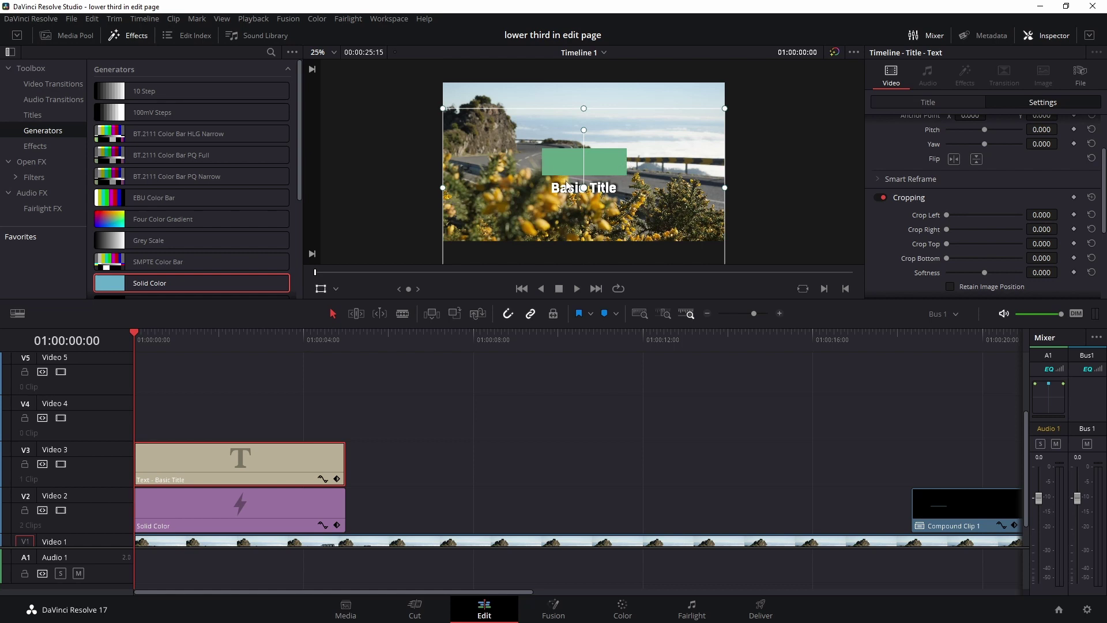
pyautogui.hotkey('ctrl', 'z')
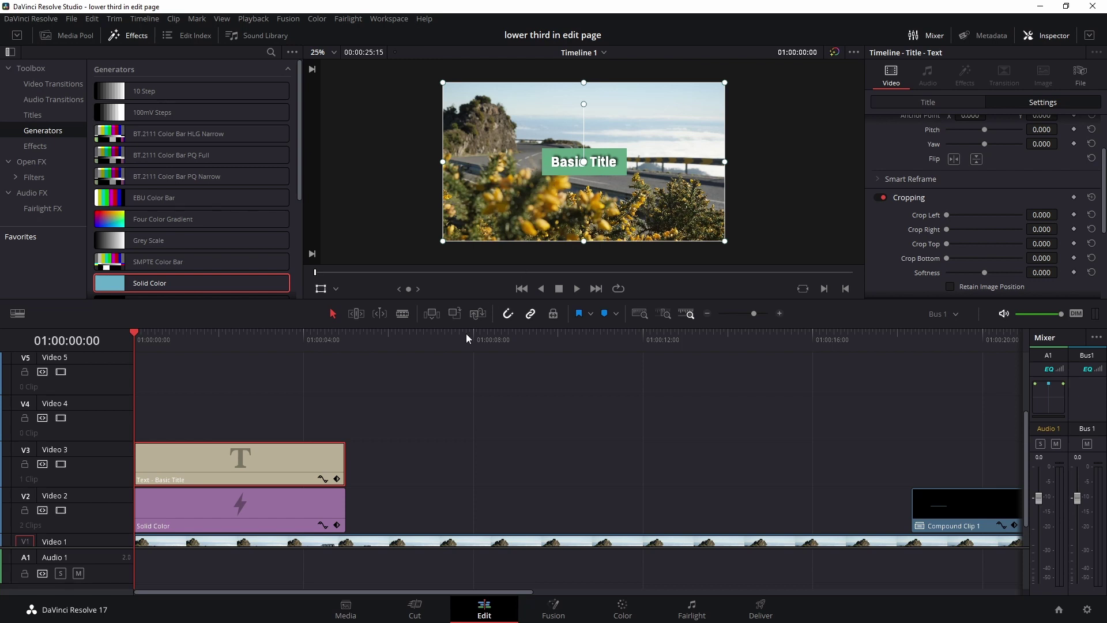
# - Duplicate the green solid onto V3 and V4, lifting the Basic Title to V5
pyautogui.moveTo(262, 461); pyautogui.dragTo(264, 438)
pyautogui.click(262, 506)
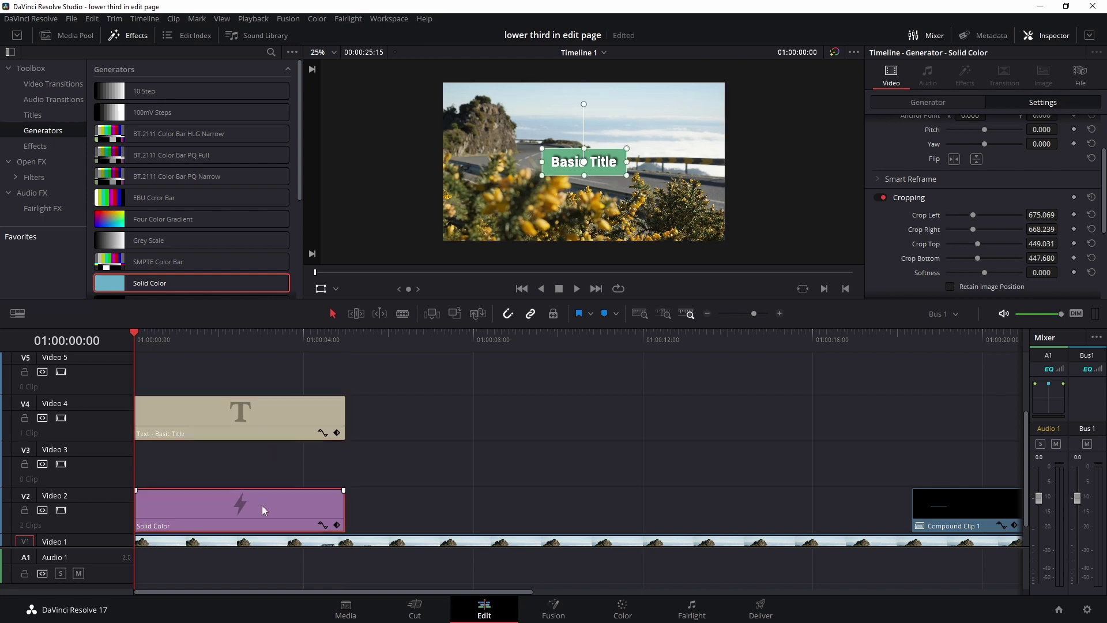
pyautogui.moveTo(251, 509); pyautogui.dragTo(258, 479)
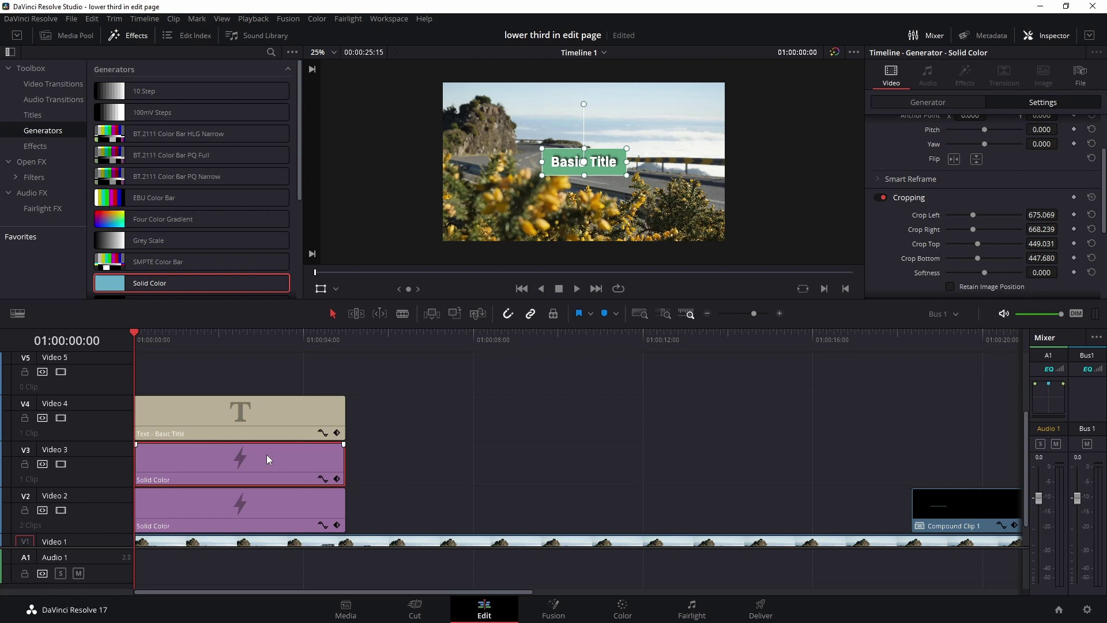
pyautogui.keyDown('ctrl'); pyautogui.click(259, 421); pyautogui.keyUp('ctrl')
pyautogui.moveTo(255, 421); pyautogui.dragTo(255, 390)
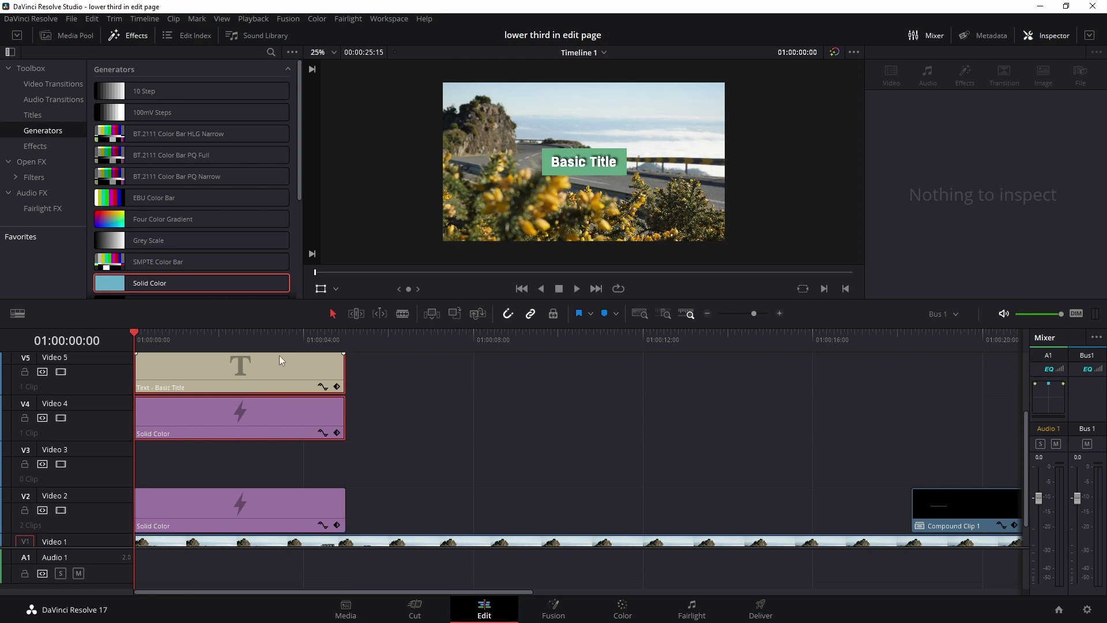
pyautogui.click(255, 508)
pyautogui.moveTo(255, 507); pyautogui.dragTo(257, 462)
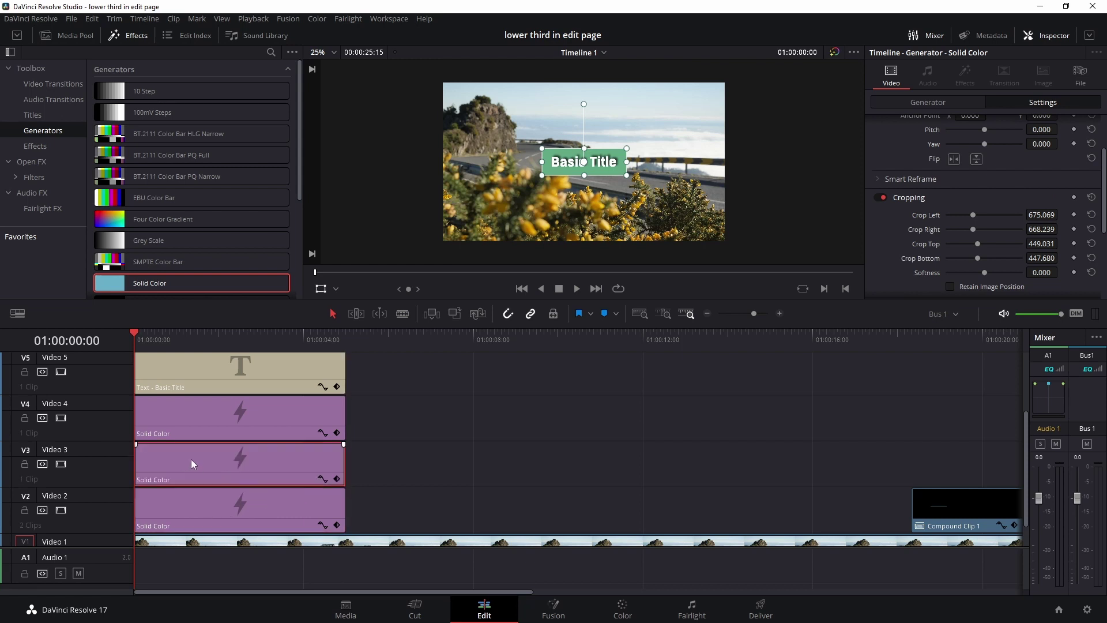
pyautogui.click(259, 419)
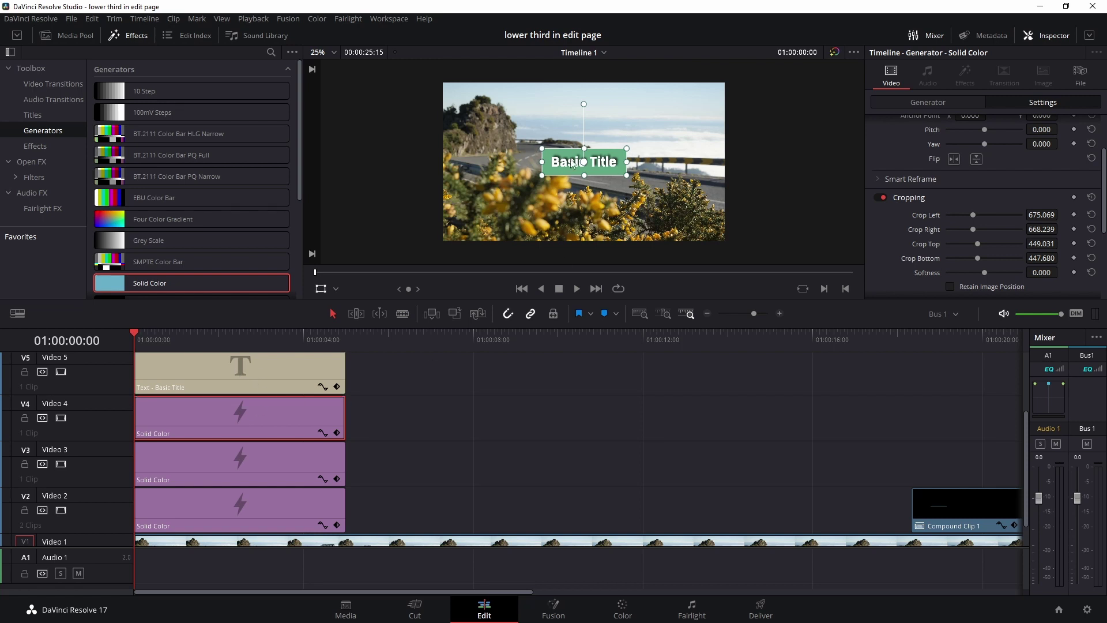
# - Hide the upper tracks and move the green solid box down and left
pyautogui.click(61, 371)
pyautogui.click(61, 418)
pyautogui.click(248, 478)
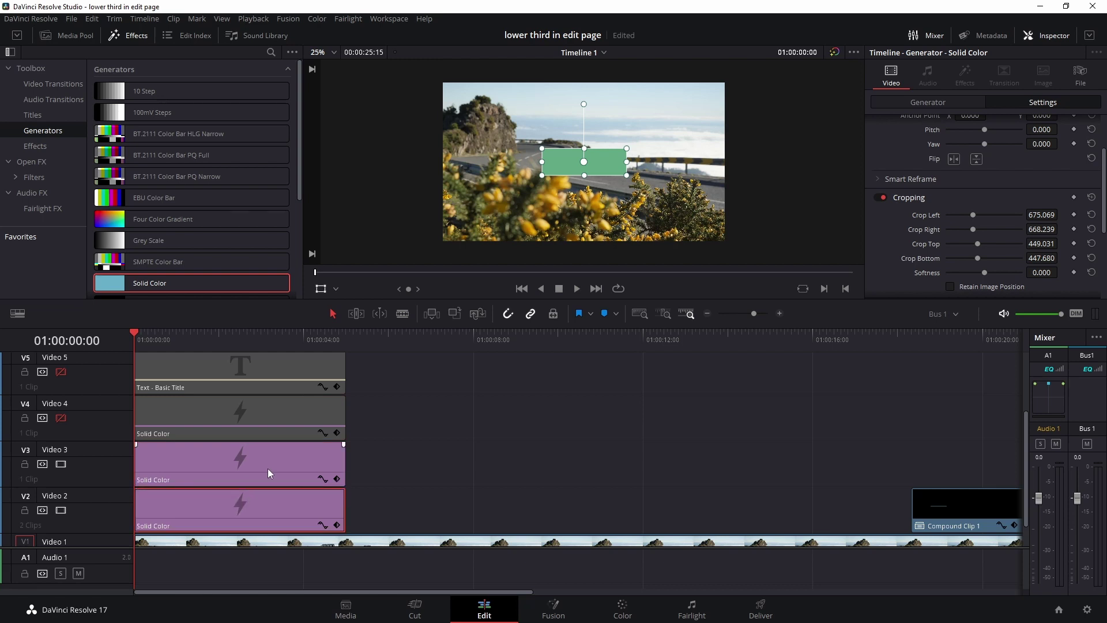
pyautogui.click(291, 503)
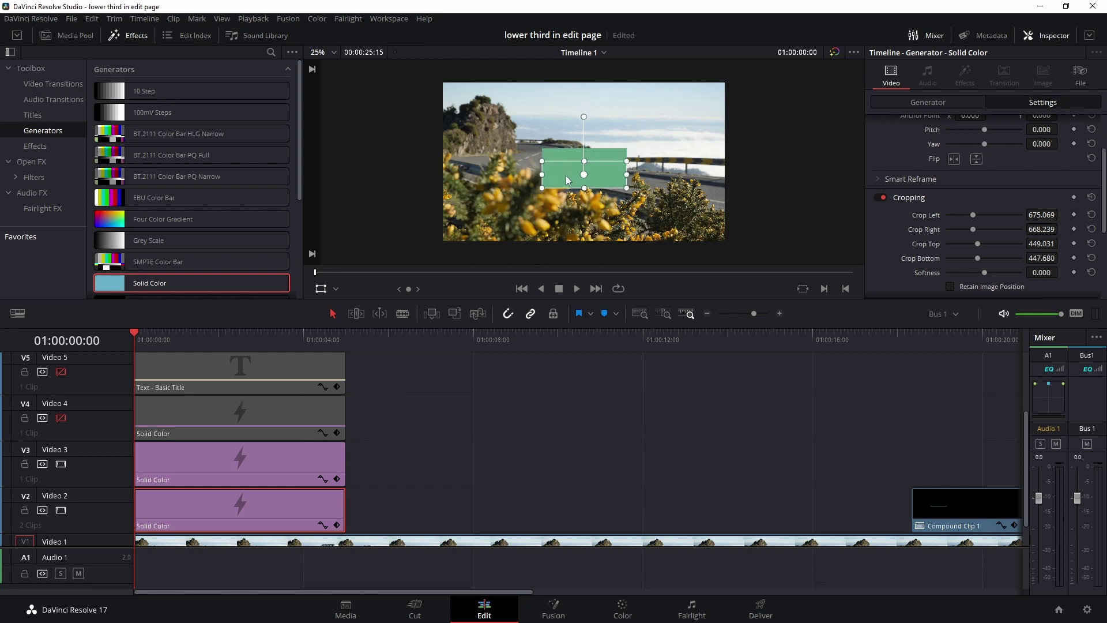
pyautogui.hotkey('alt', 'shift', '2')
pyautogui.moveTo(577, 154); pyautogui.dragTo(556, 186)
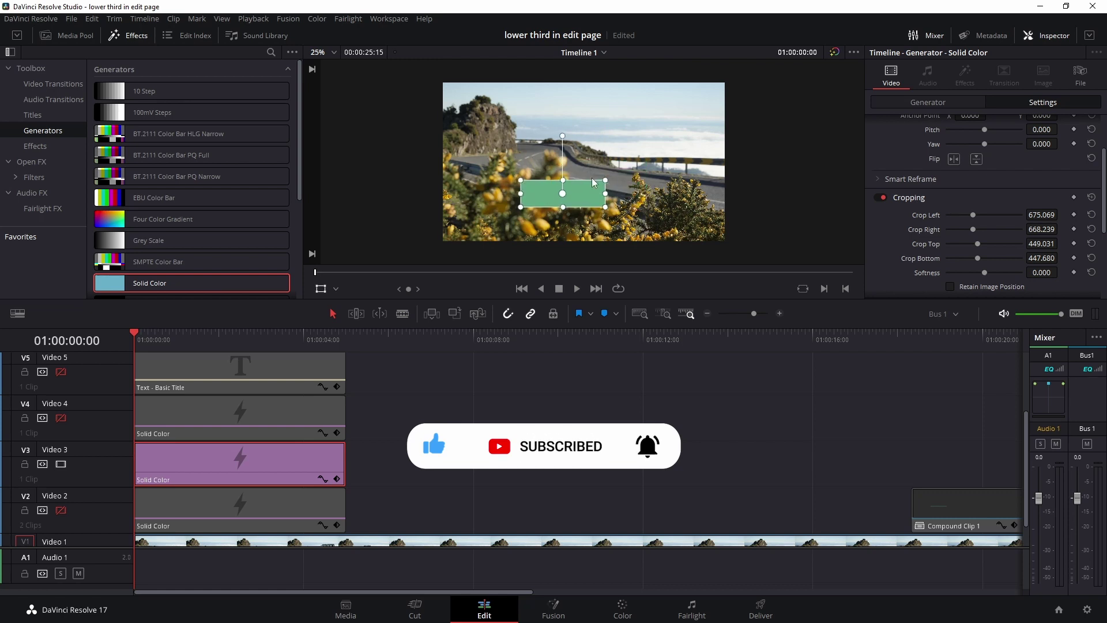
# - Undo the box move and disable the Video 3 and Video 2 solid tracks
pyautogui.hotkey('ctrl', 'z')
pyautogui.hotkey('ctrl', 'z')
pyautogui.hotkey('ctrl', 'z')
pyautogui.hotkey('ctrl', 'z')
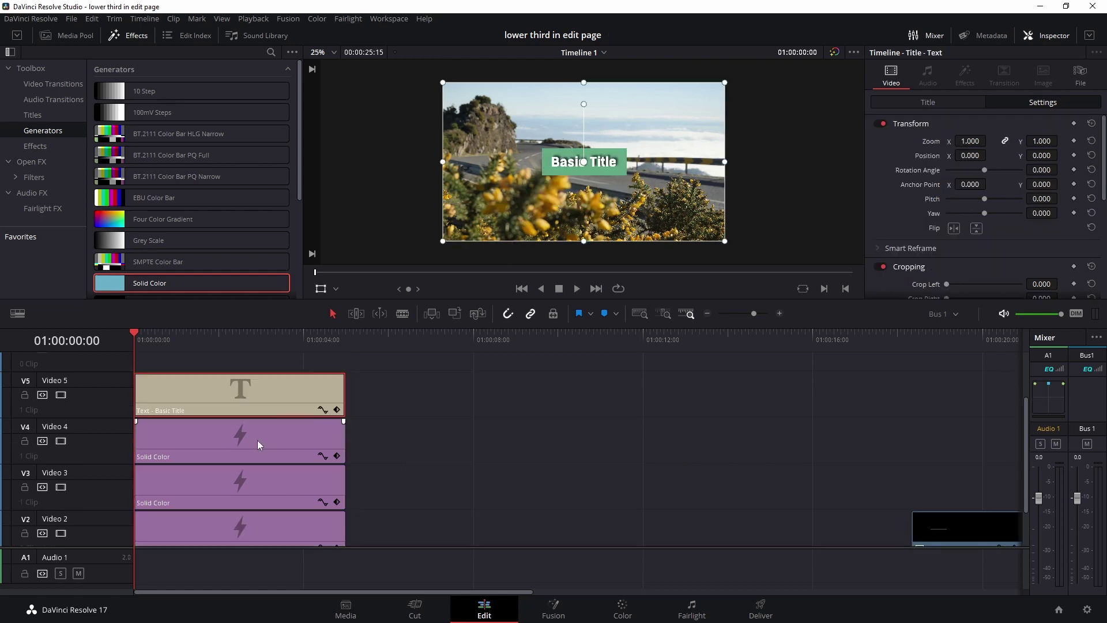
pyautogui.moveTo(365, 396); pyautogui.dragTo(255, 429)
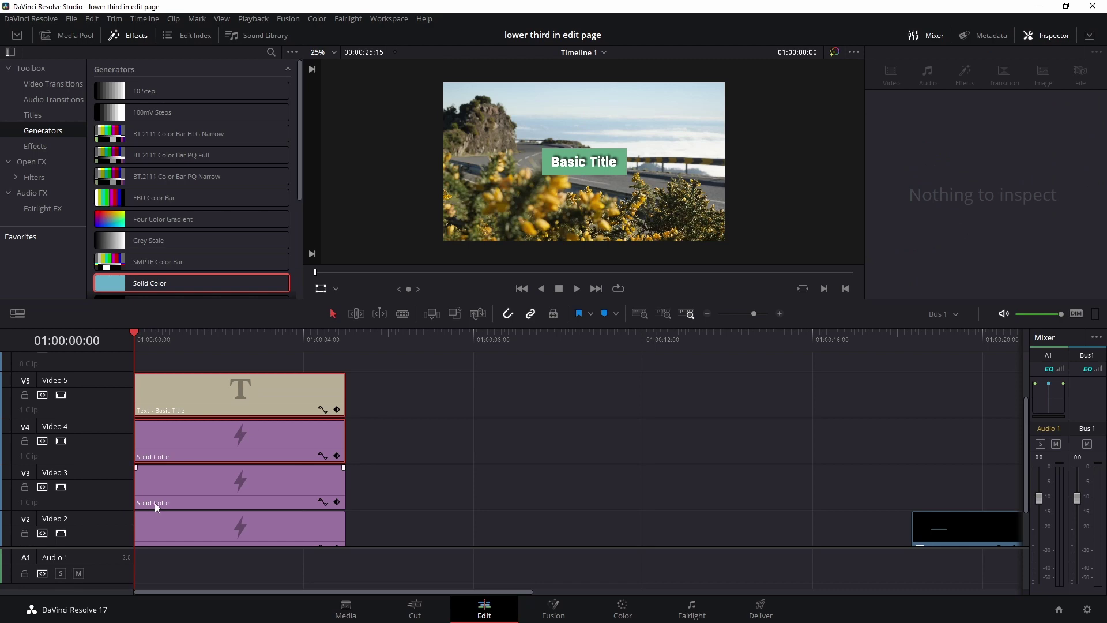
pyautogui.click(62, 488)
pyautogui.click(61, 533)
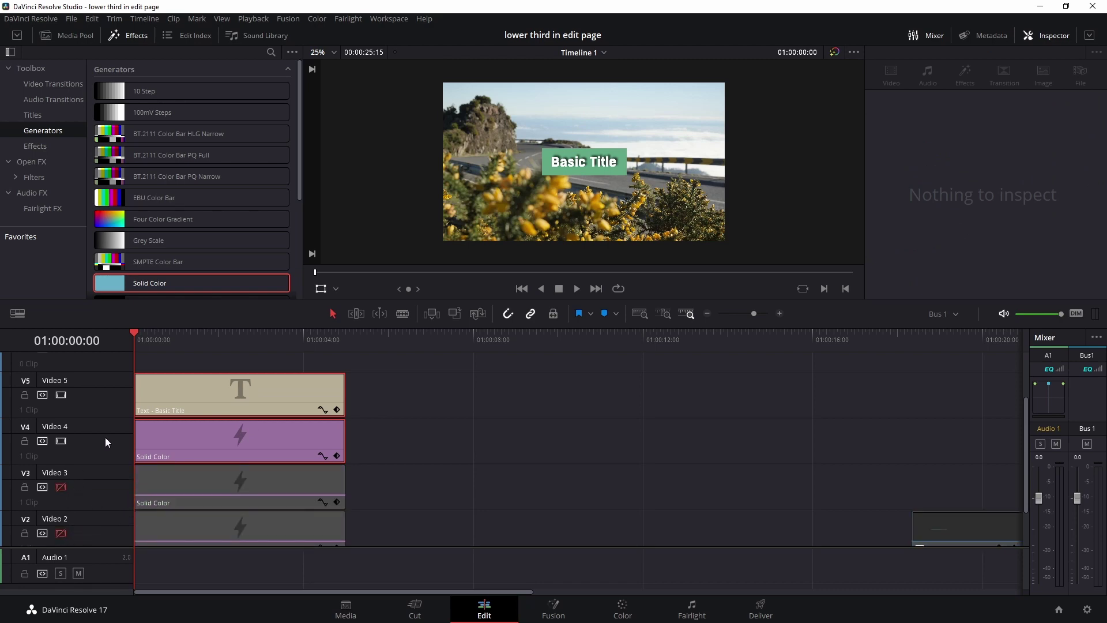
# - Change the Basic Title's Composite Mode from Normal to Foreground
pyautogui.click(258, 406)
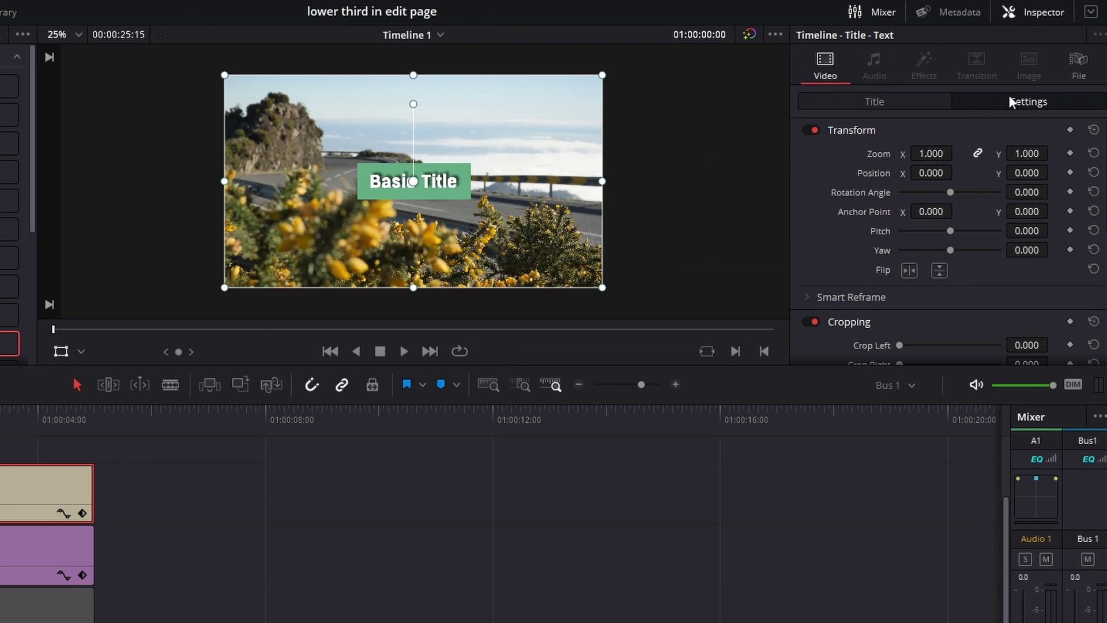
pyautogui.scroll(-2, 939, 222)
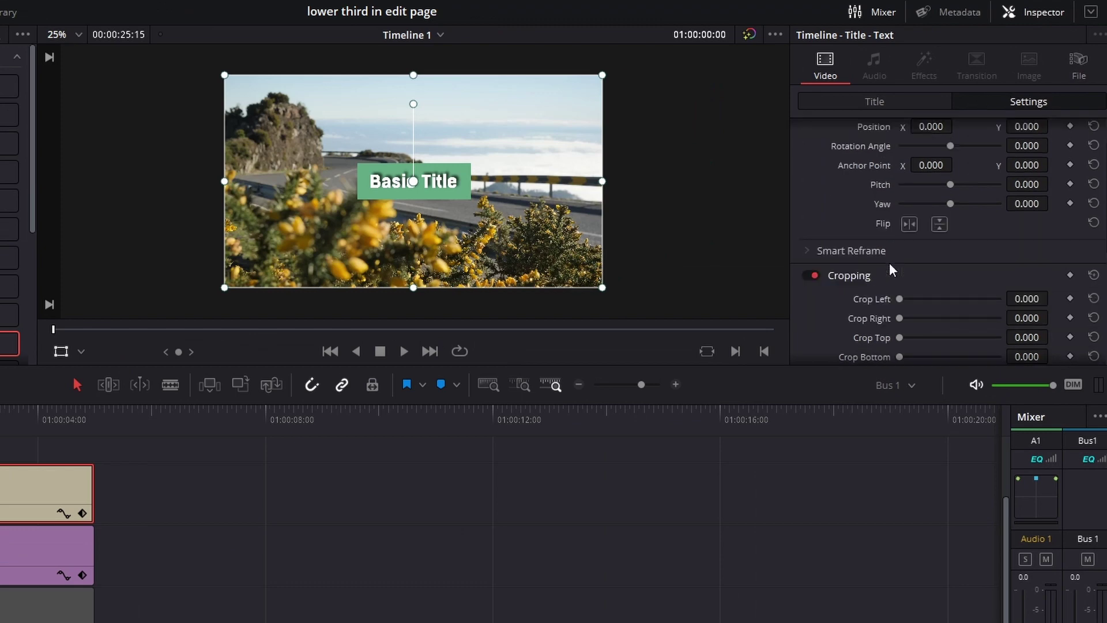
pyautogui.scroll(-4, 889, 263)
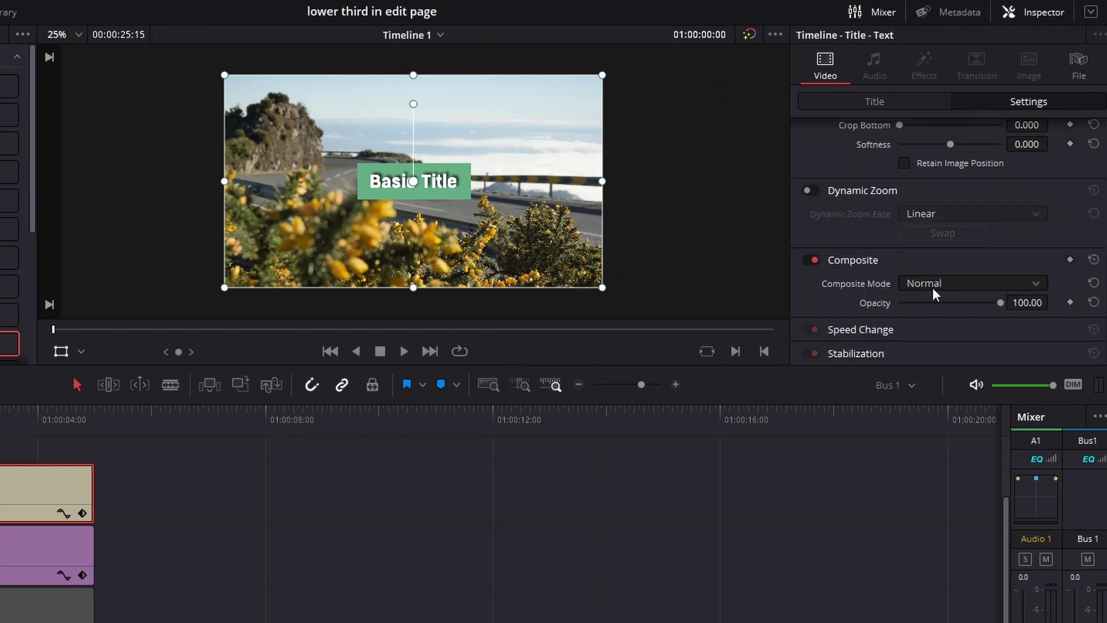
pyautogui.click(933, 286)
pyautogui.scroll(-8, 948, 422)
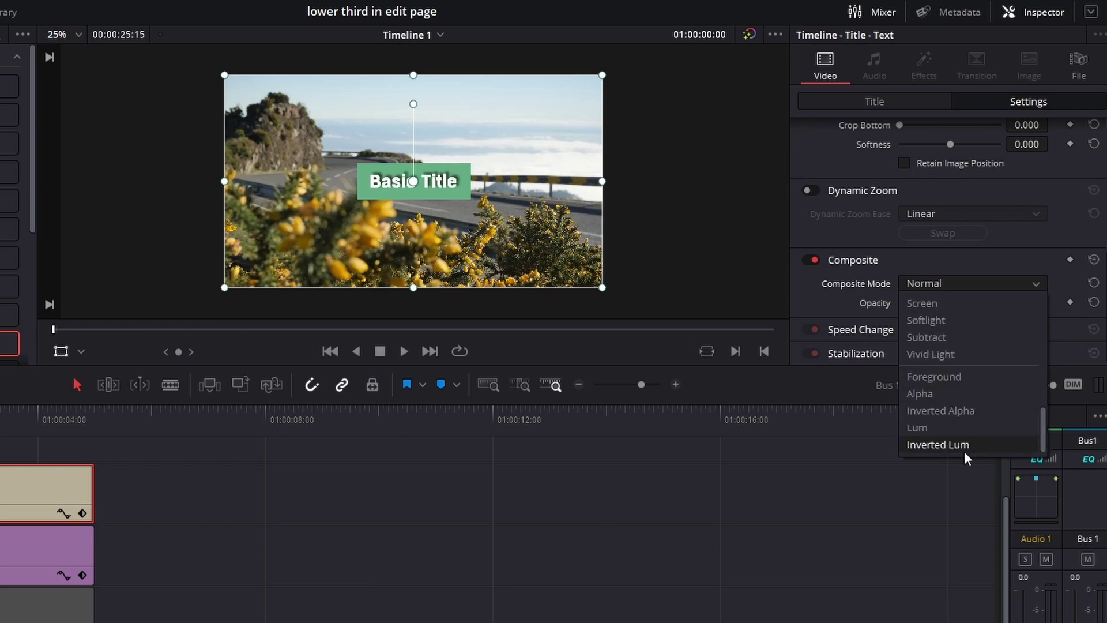
pyautogui.click(951, 378)
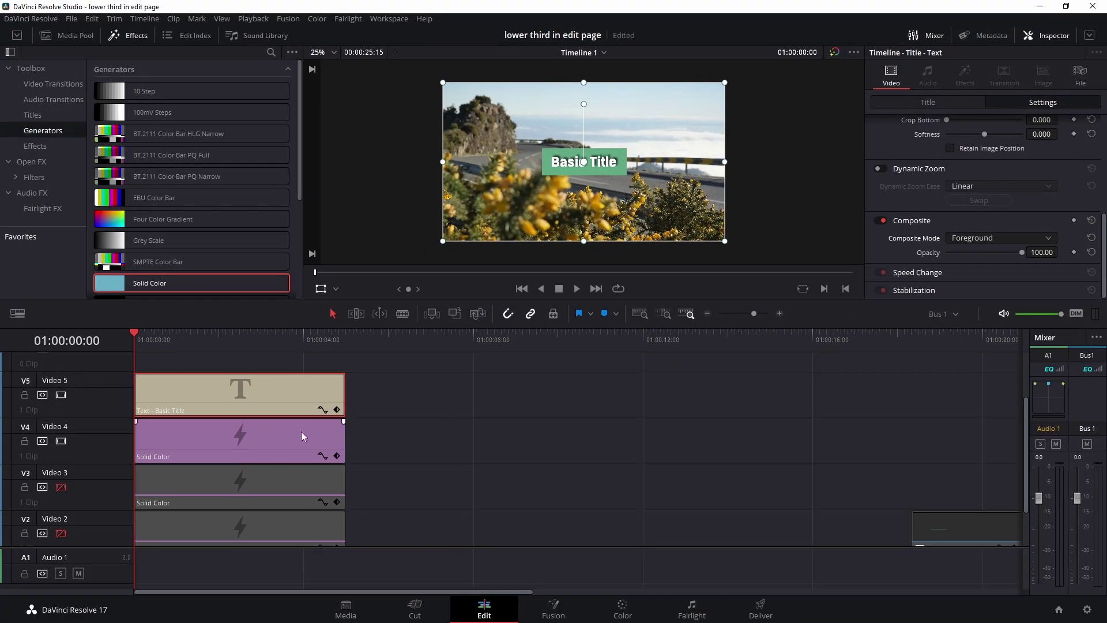
# - Set the Video 4 solid's Composite Mode to Alpha
pyautogui.click(301, 436)
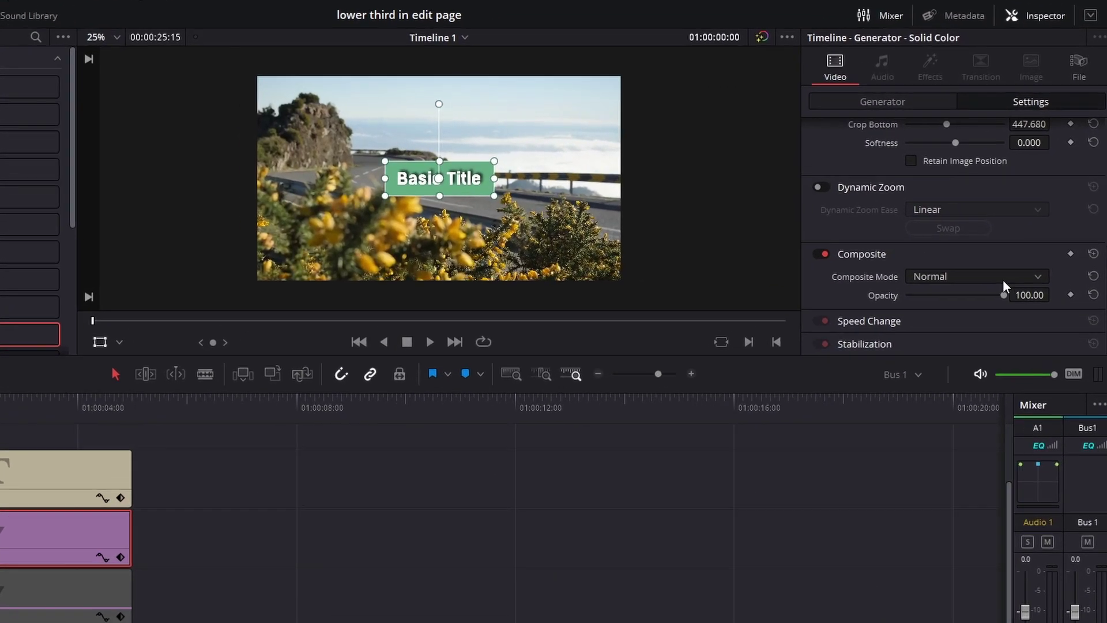
pyautogui.click(1017, 238)
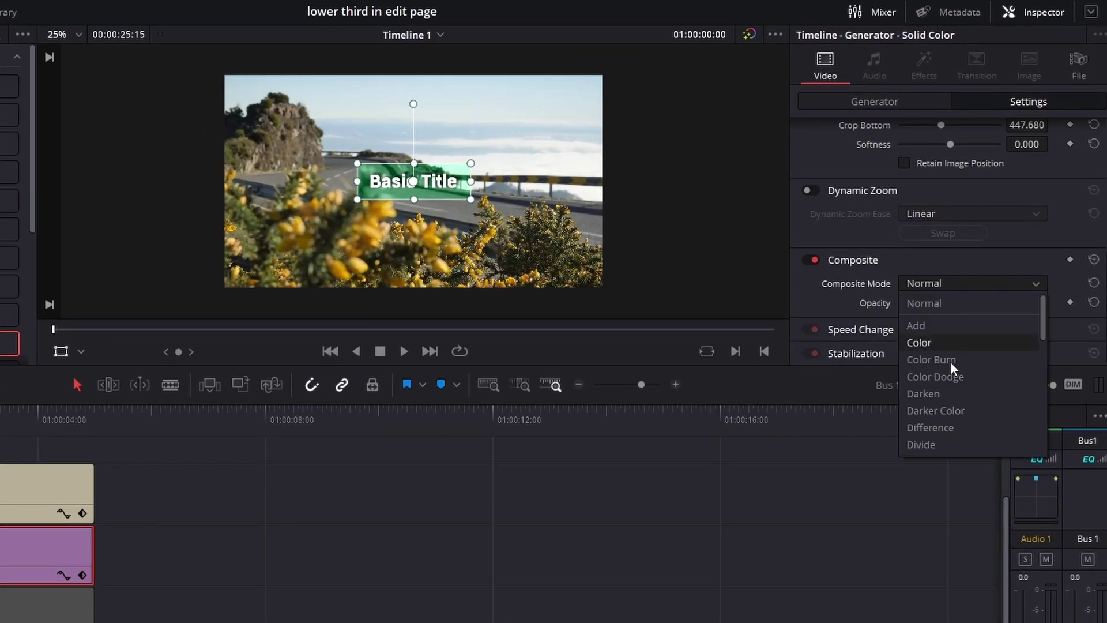
pyautogui.scroll(-8, 950, 362)
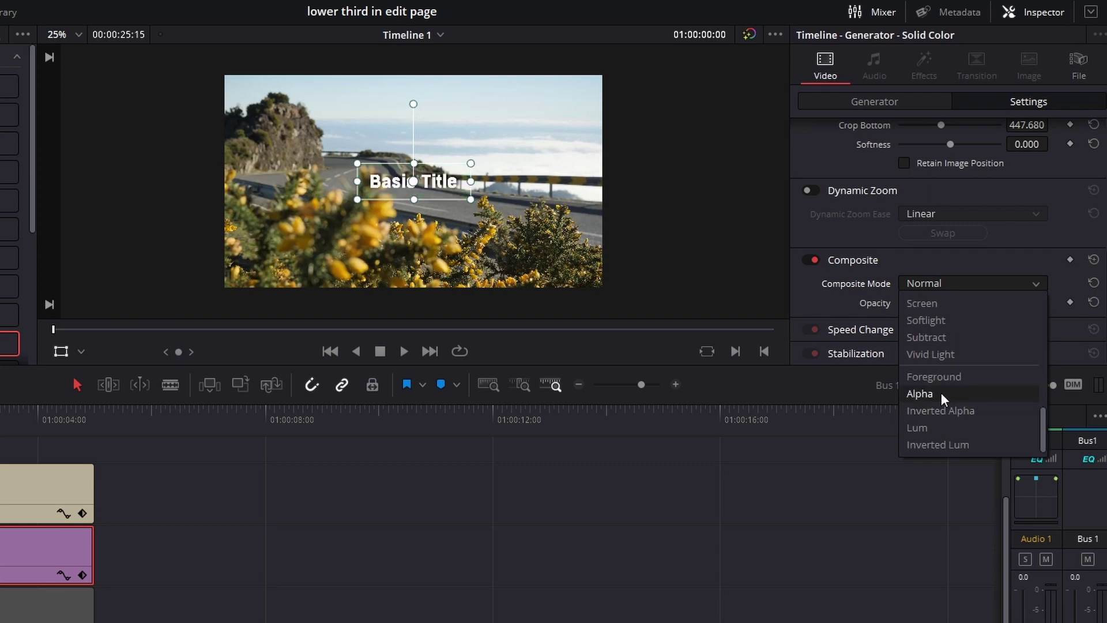
pyautogui.click(941, 393)
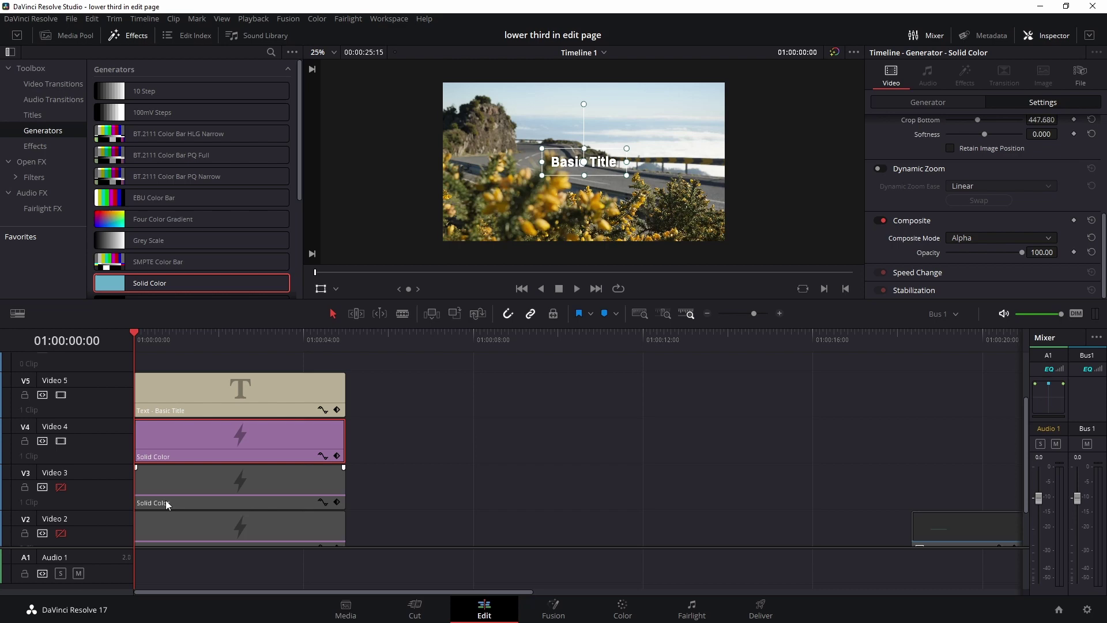
# - Re-enable Video 3 and 2, setting the V3 solid to Foreground and V2 to Alpha
pyautogui.click(60, 487)
pyautogui.click(61, 535)
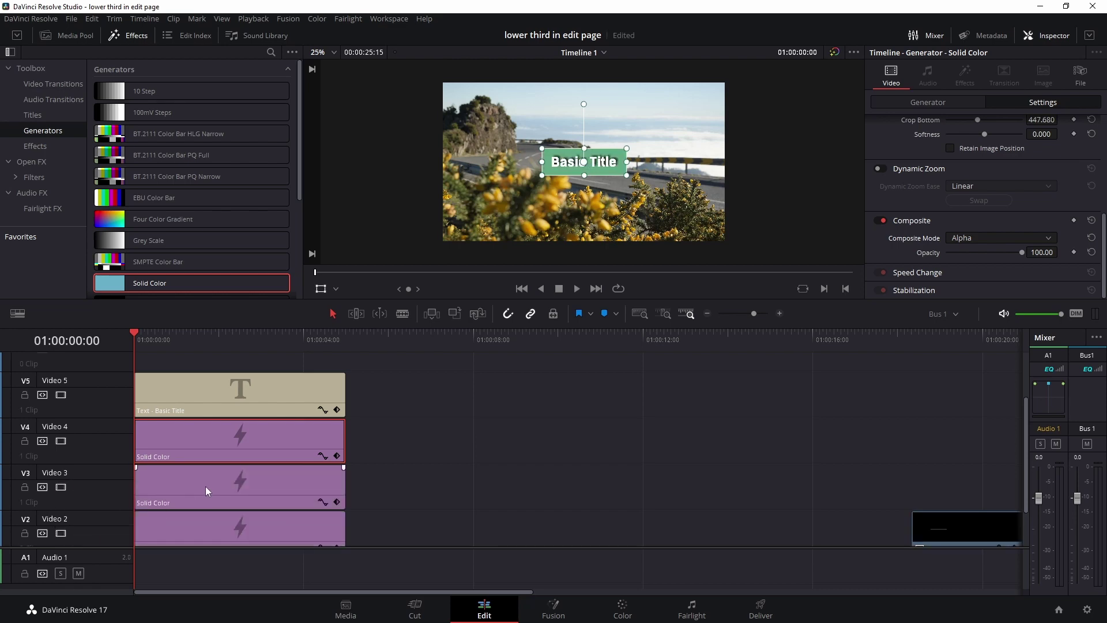
pyautogui.click(231, 487)
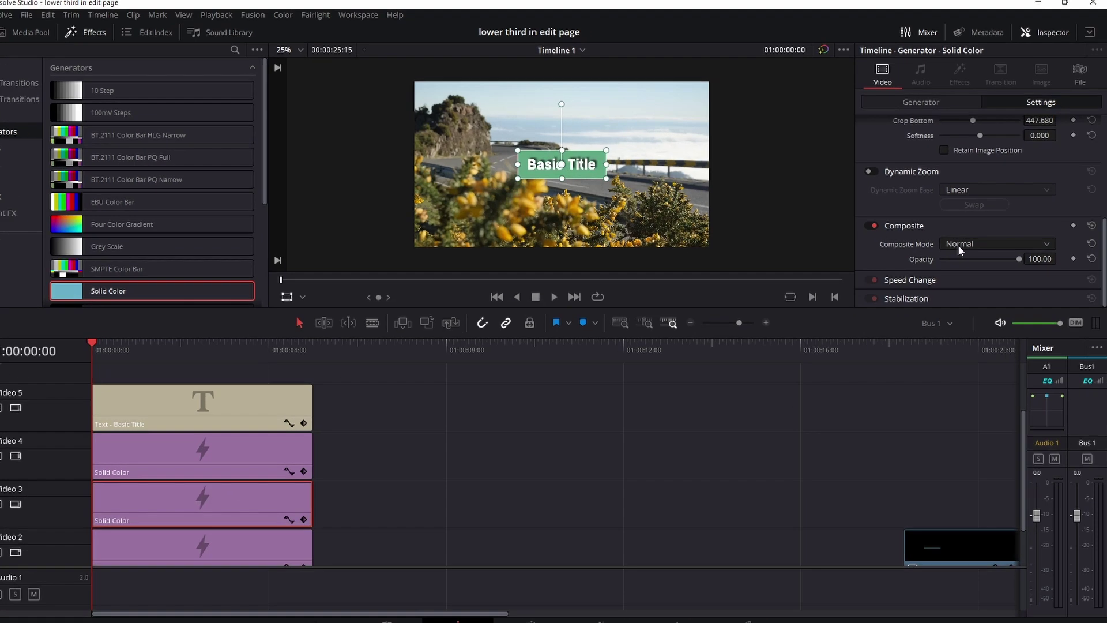
pyautogui.click(975, 237)
pyautogui.press('Escape')
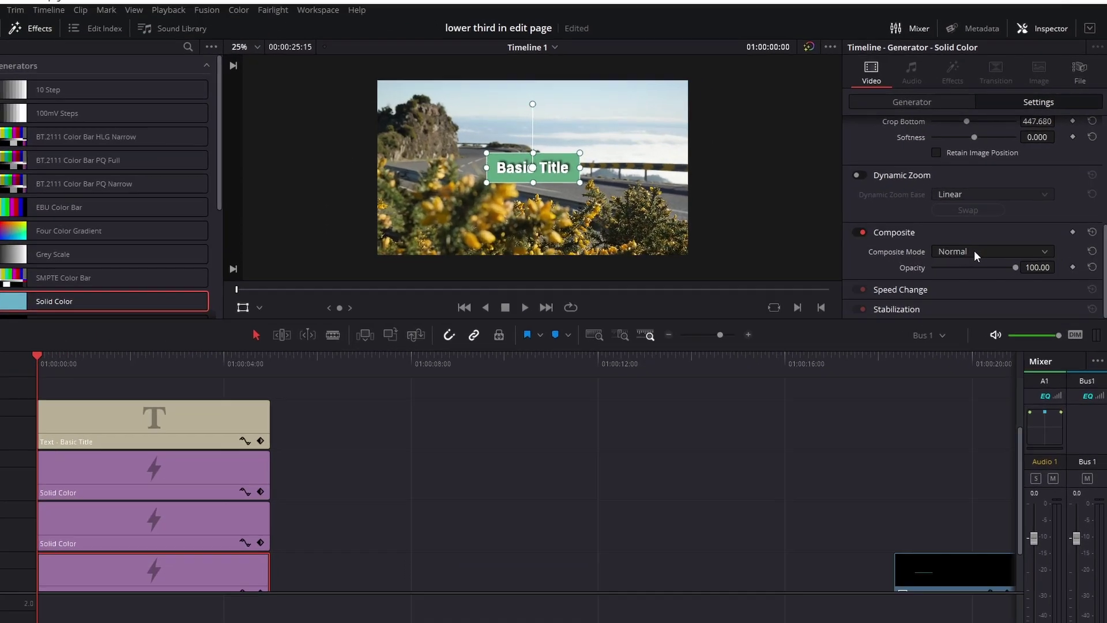
pyautogui.click(974, 283)
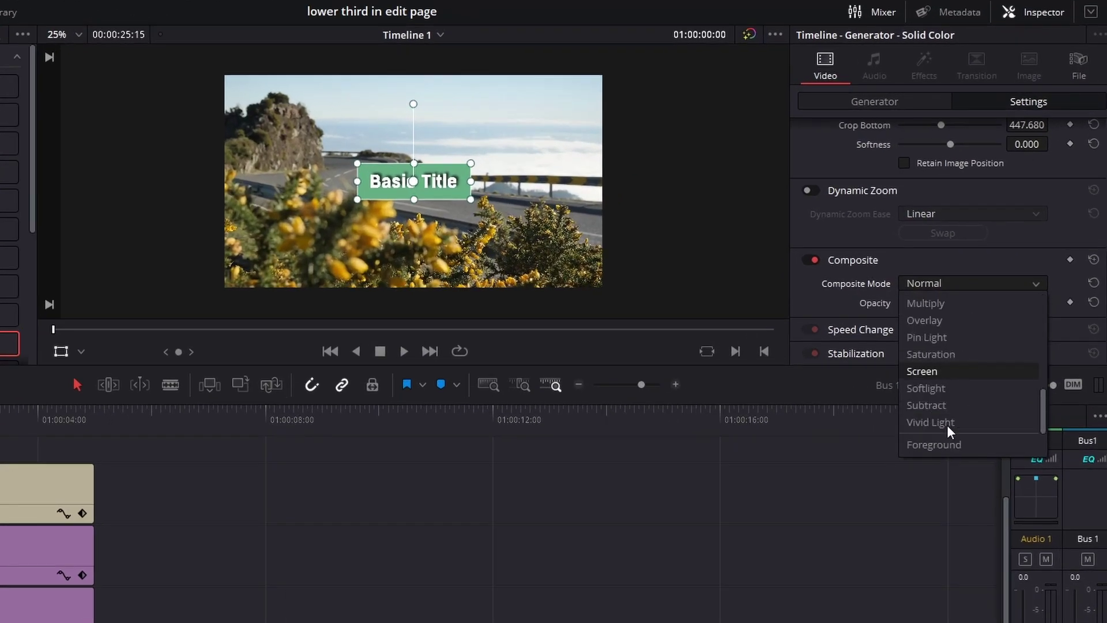
pyautogui.scroll(-3, 947, 425)
pyautogui.click(936, 393)
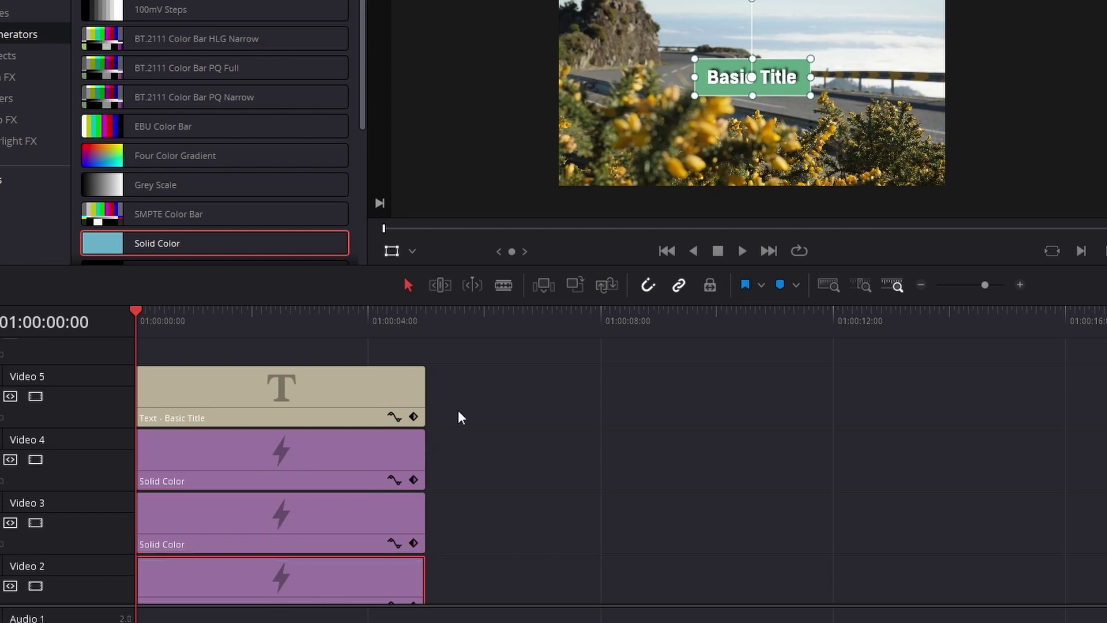
pyautogui.moveTo(484, 388); pyautogui.dragTo(307, 457)
pyautogui.moveTo(461, 406); pyautogui.dragTo(303, 448)
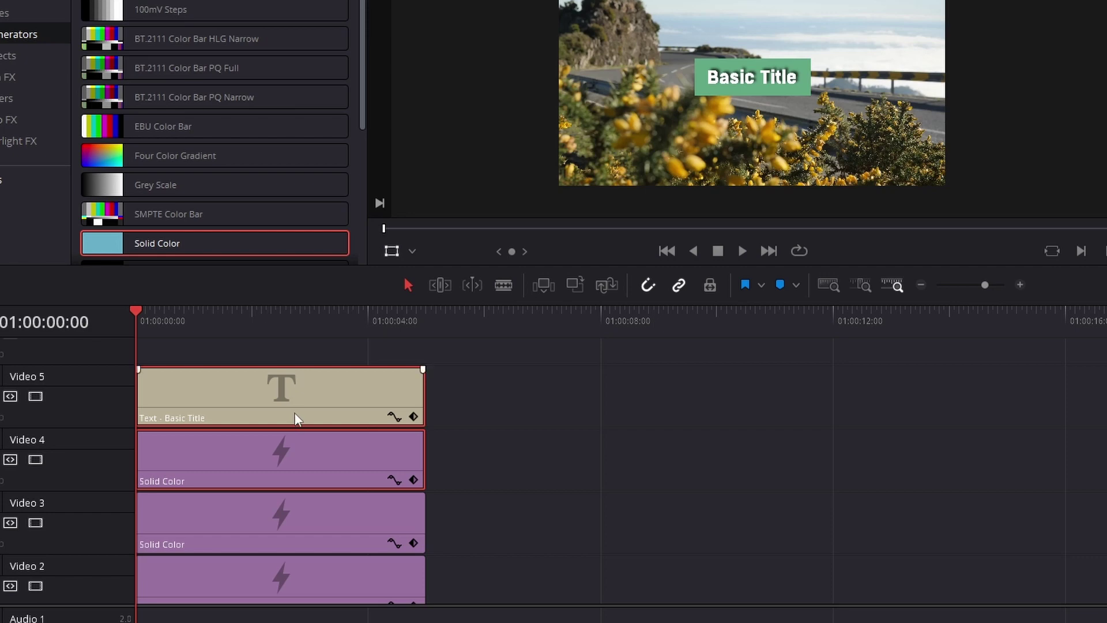
pyautogui.click(285, 543)
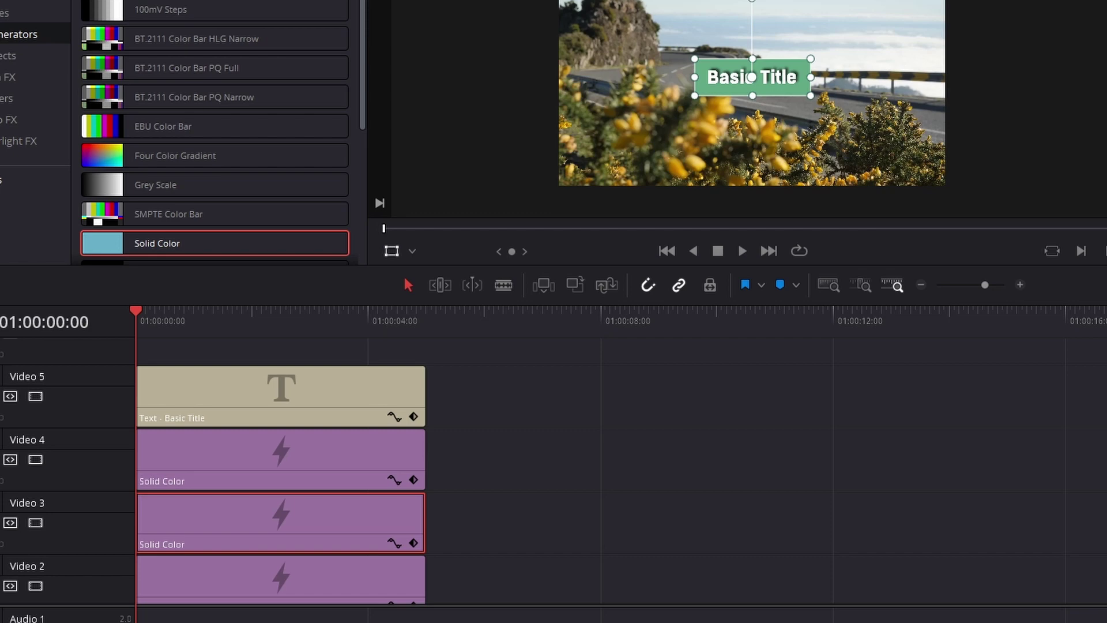
# - Disable the Video 3 and 2 solids and move the Basic Title lower in frame
pyautogui.click(35, 522)
pyautogui.click(36, 586)
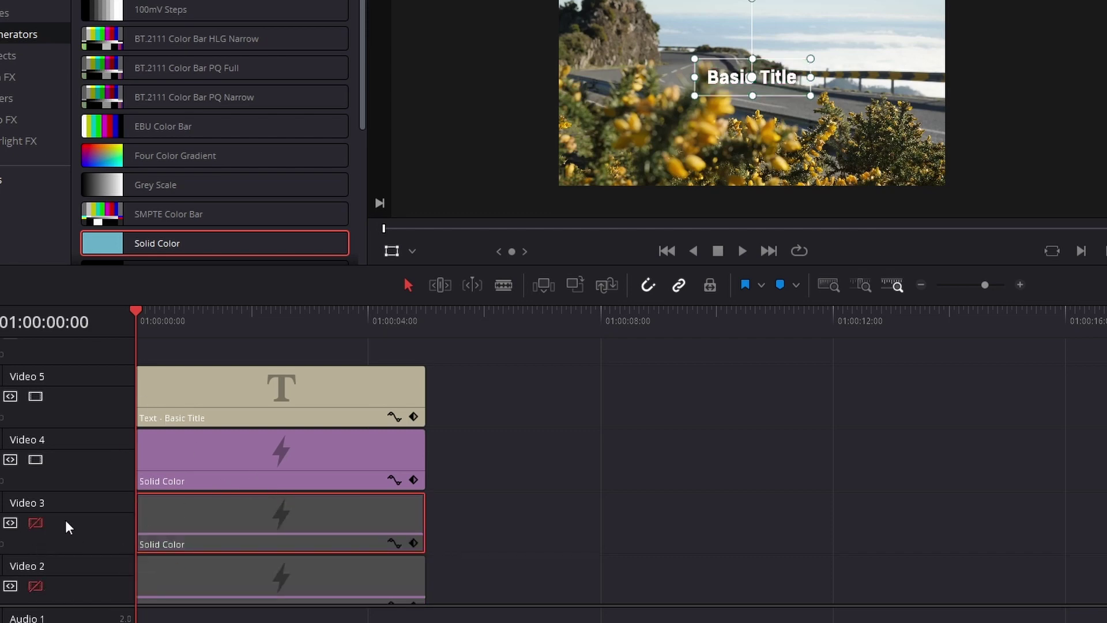
pyautogui.click(284, 395)
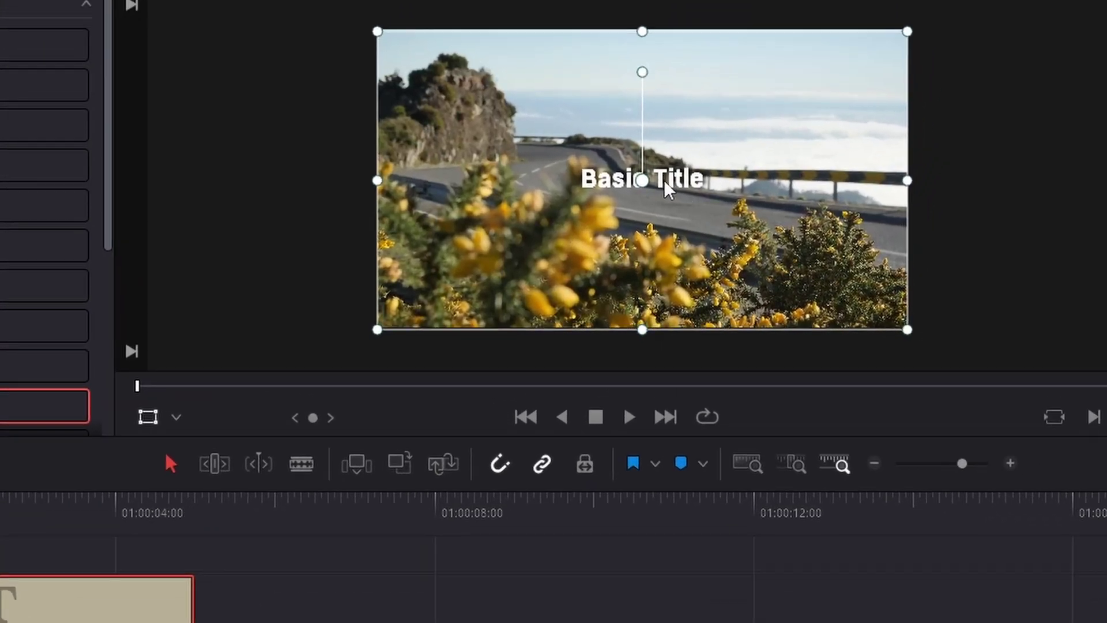
pyautogui.moveTo(687, 153); pyautogui.dragTo(668, 245)
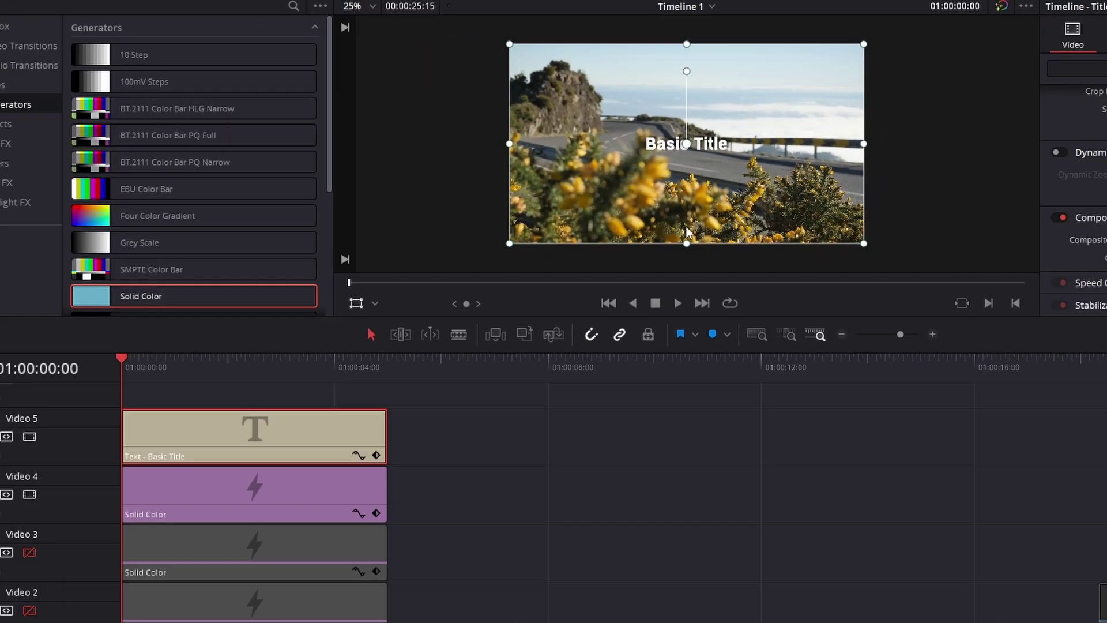
# - Disable Video 4 and 5, re-enable 3 and 2, and move the V2 solid top-left
pyautogui.click(63, 475)
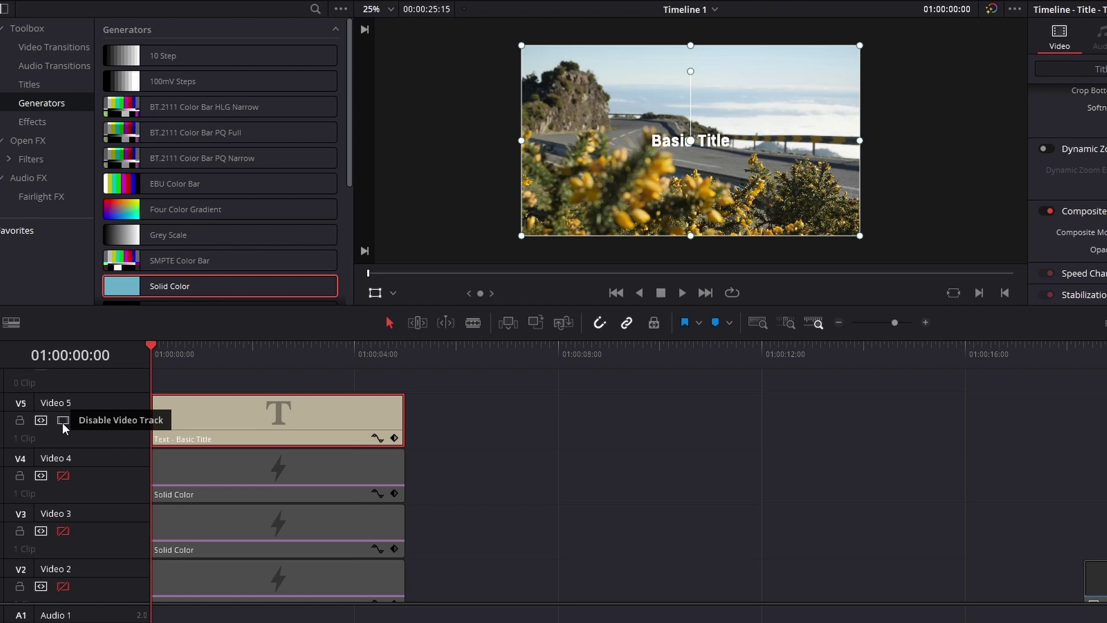
pyautogui.click(62, 420)
pyautogui.click(63, 531)
pyautogui.click(62, 586)
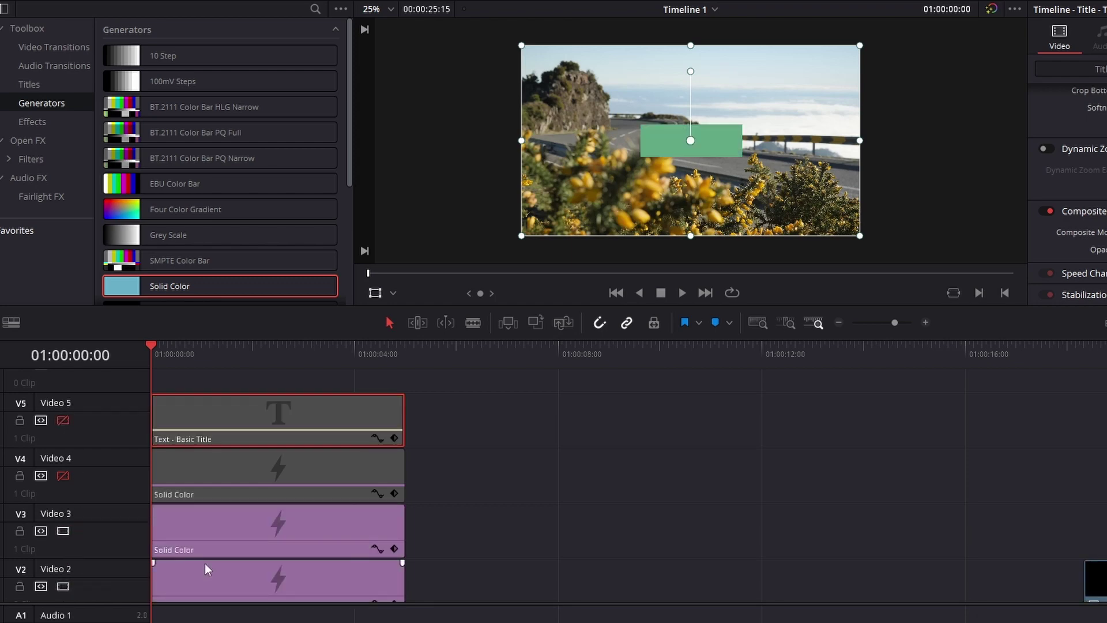
pyautogui.click(205, 554)
pyautogui.click(240, 581)
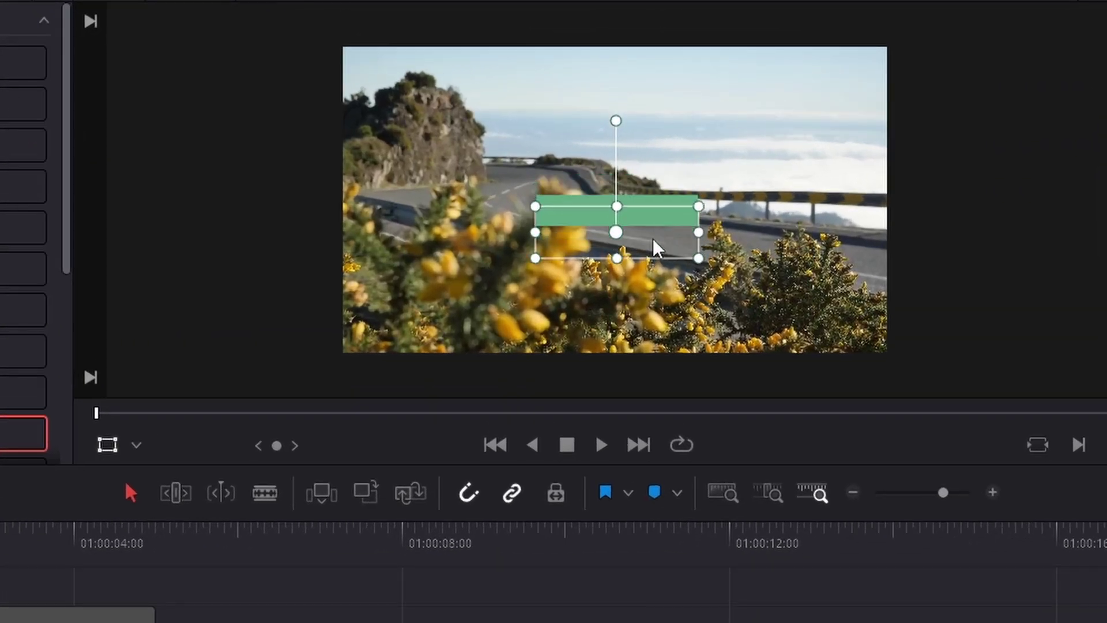
pyautogui.click(713, 185)
pyautogui.moveTo(655, 271); pyautogui.dragTo(533, 100)
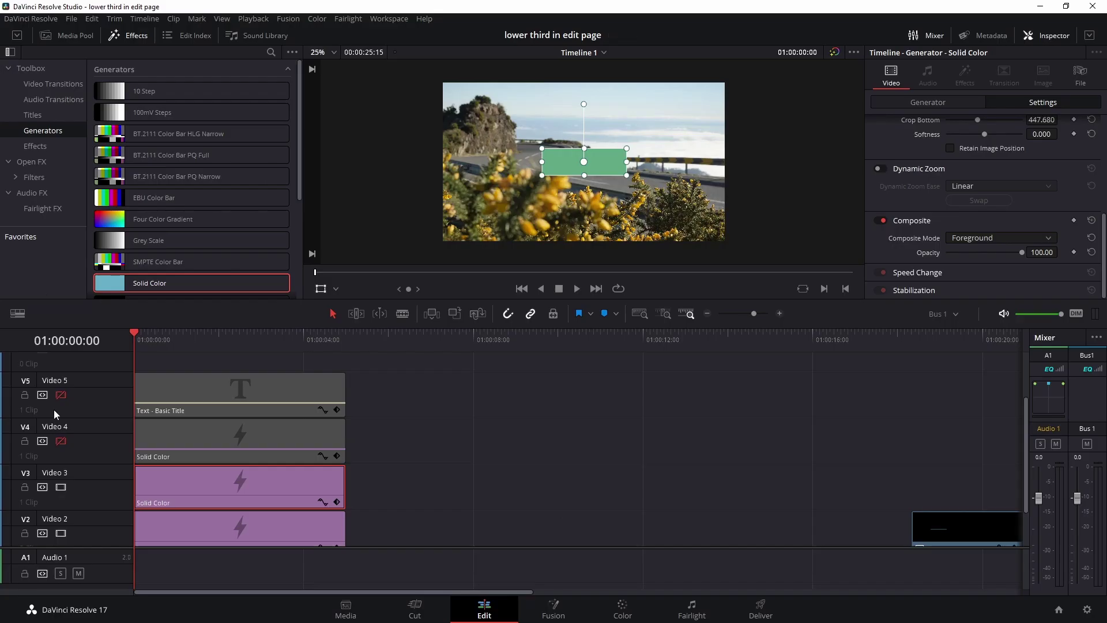
# - Re-enable Video 5 and 4 and add a Position keyframe to the Basic Title
pyautogui.click(61, 395)
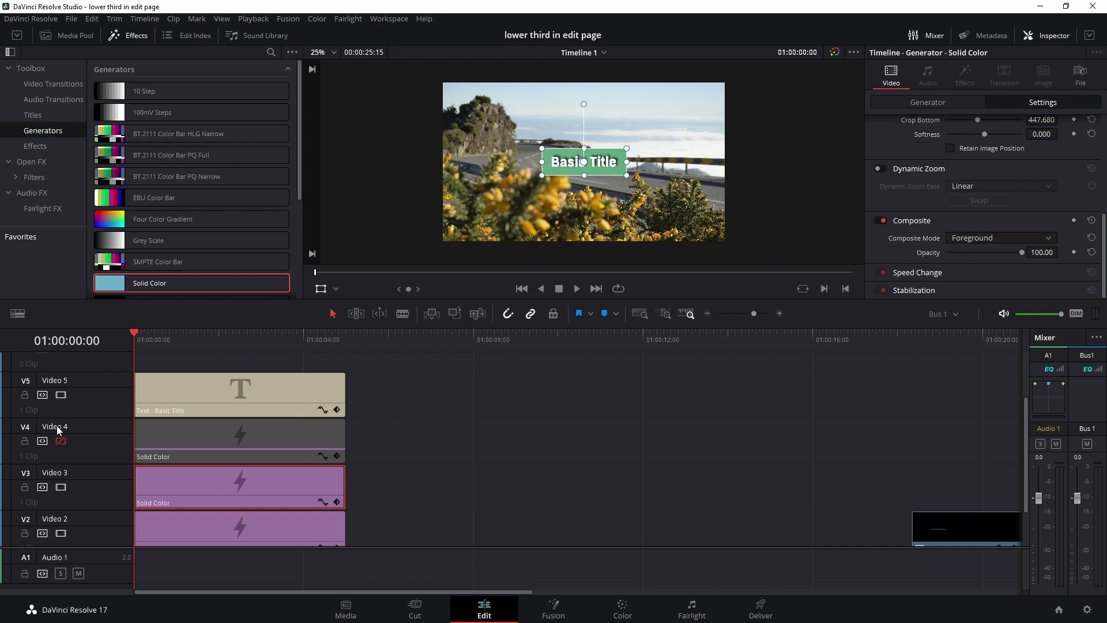
pyautogui.click(61, 441)
pyautogui.click(275, 400)
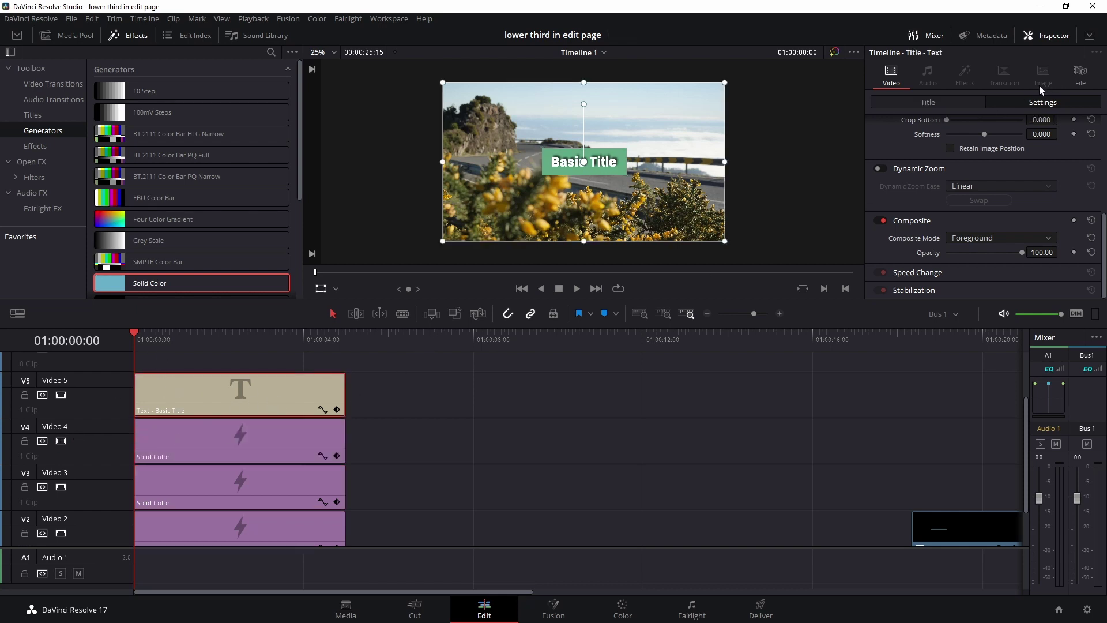
pyautogui.scroll(6, 977, 201)
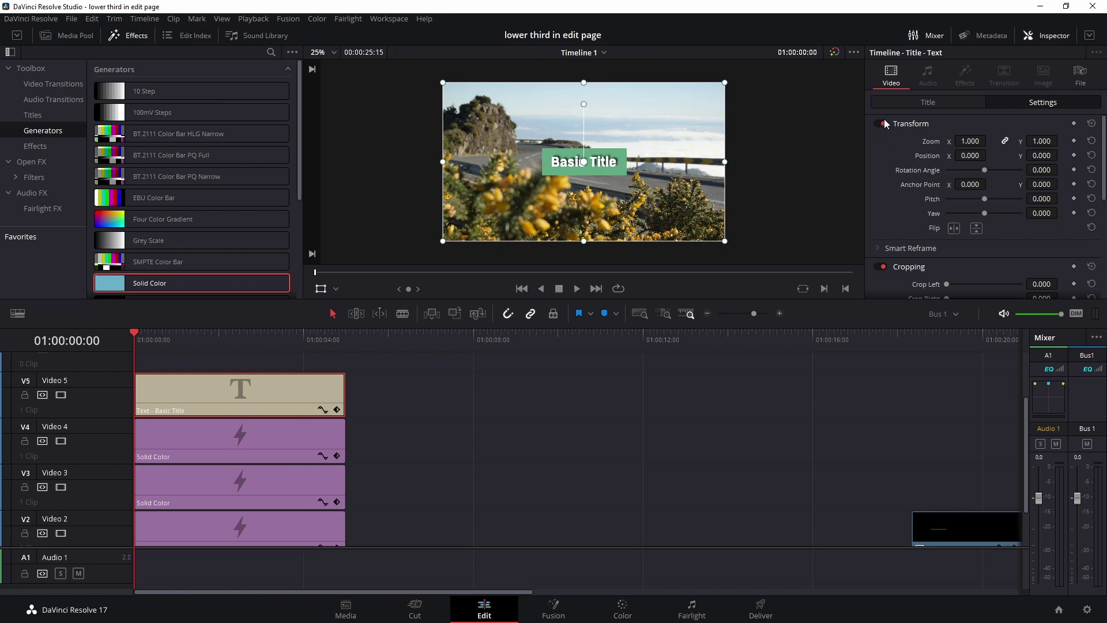
pyautogui.click(946, 102)
pyautogui.scroll(-2, 908, 260)
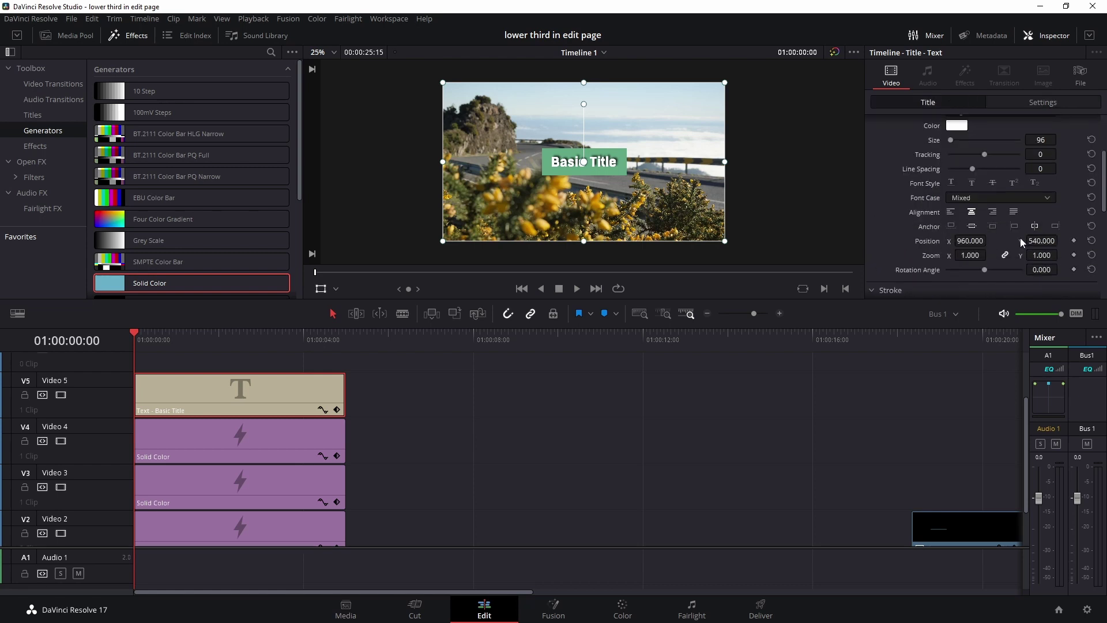
pyautogui.scroll(2, 1018, 215)
pyautogui.click(1042, 104)
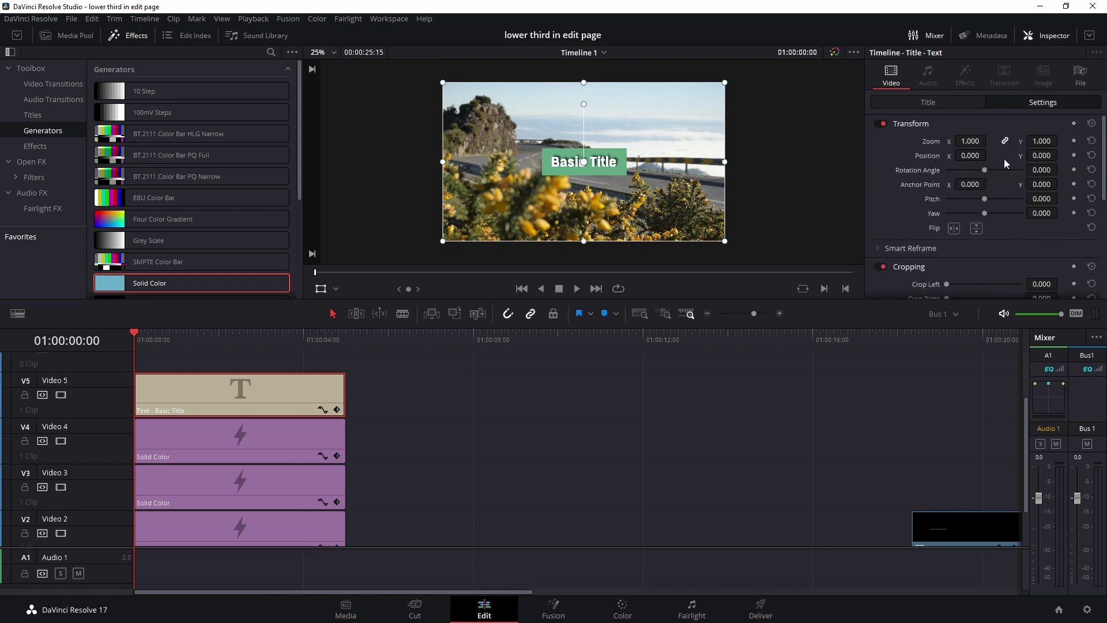
pyautogui.scroll(-3, 942, 214)
pyautogui.scroll(3, 941, 161)
pyautogui.click(1073, 156)
# - Save the project and lower the title's starting position to Y -184.570 at frame 0
pyautogui.moveTo(133, 340); pyautogui.dragTo(161, 340)
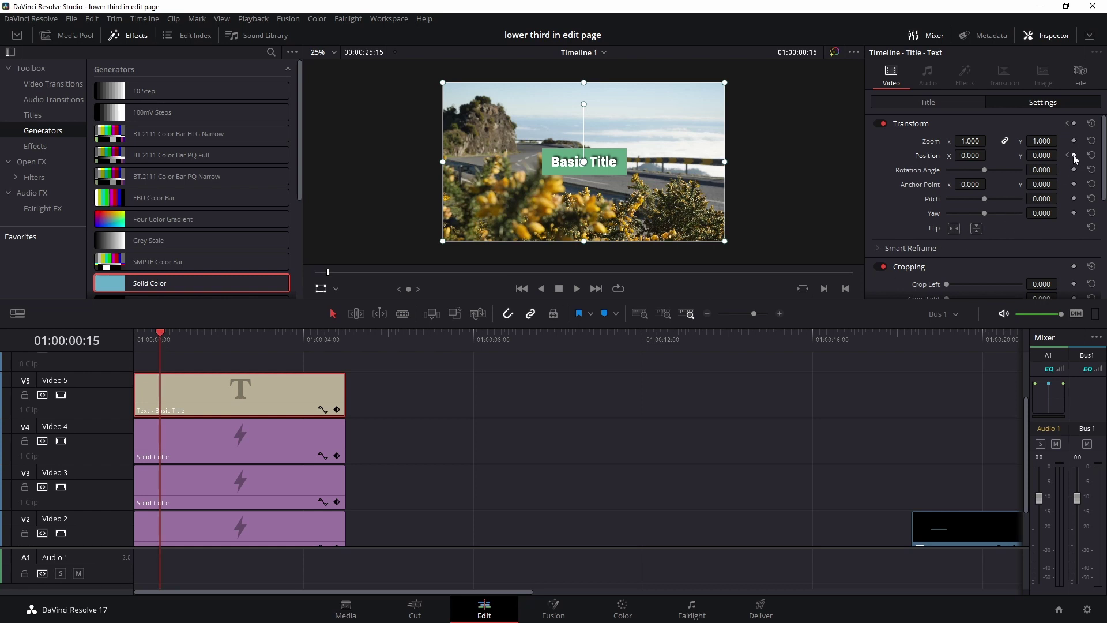
pyautogui.hotkey('ctrl', 's')
pyautogui.click(1068, 156)
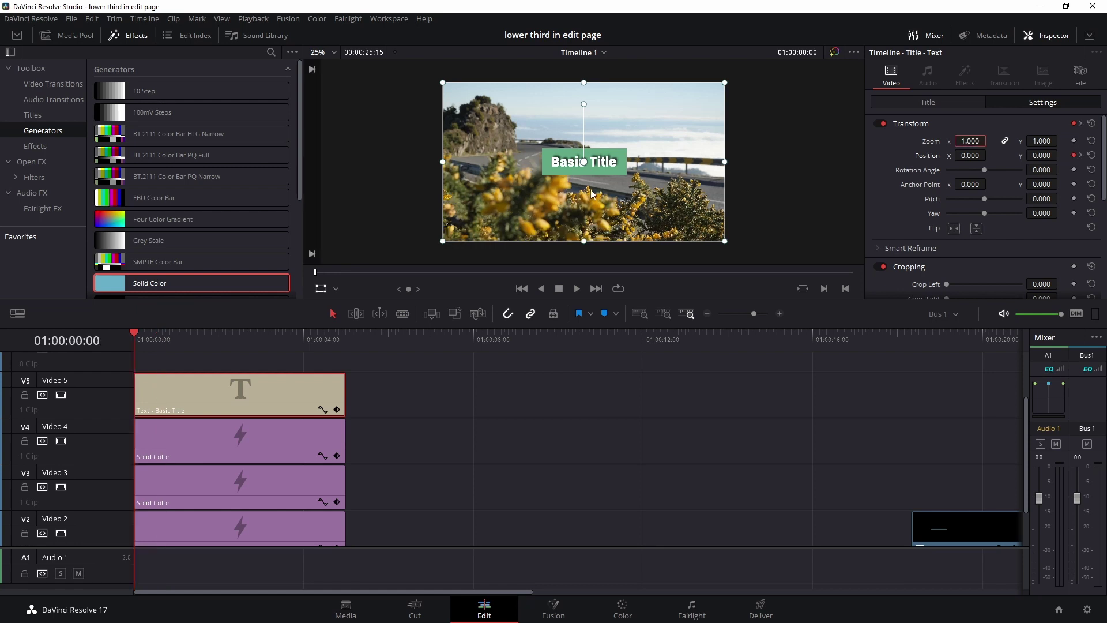
pyautogui.moveTo(602, 161); pyautogui.dragTo(609, 188)
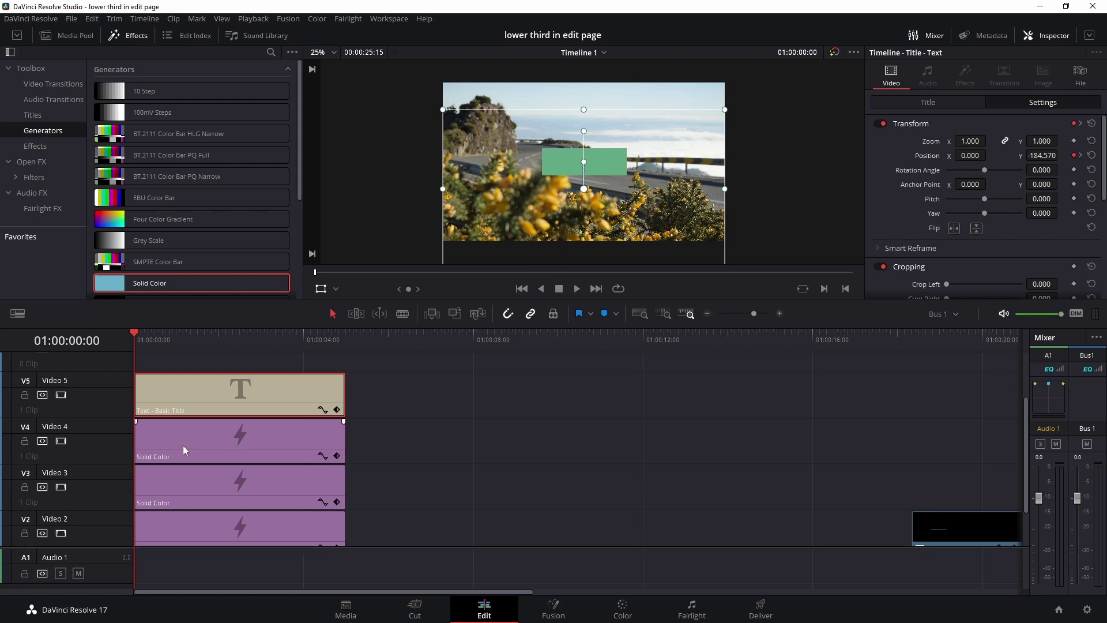
# - Disable the Video 5 and Video 4 tracks and select the two lower solids
pyautogui.click(61, 395)
pyautogui.click(61, 440)
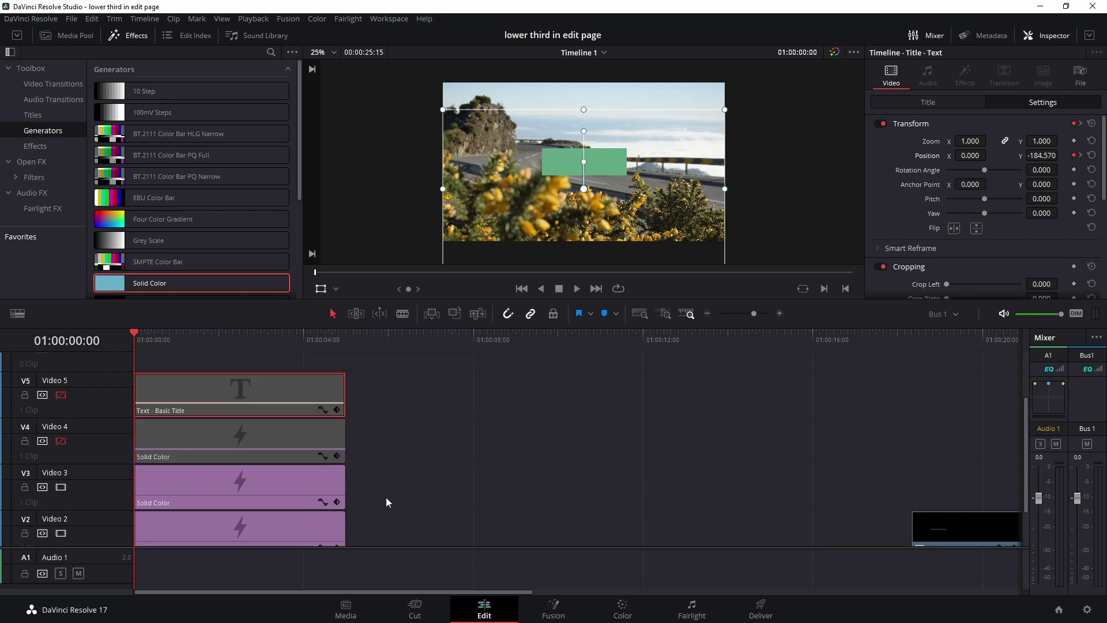
pyautogui.moveTo(386, 497); pyautogui.dragTo(251, 517)
pyautogui.moveTo(153, 341); pyautogui.dragTo(163, 339)
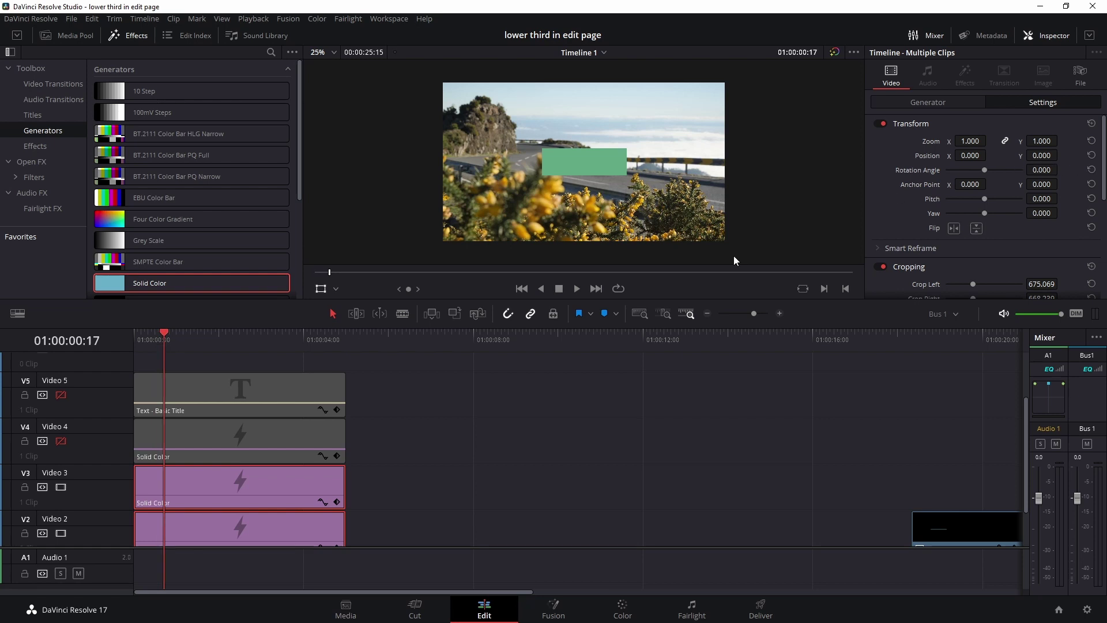
# - Keyframe the V3 green box's position at frame 17, then start it lower at Y -217.000 on frame 0
pyautogui.click(240, 490)
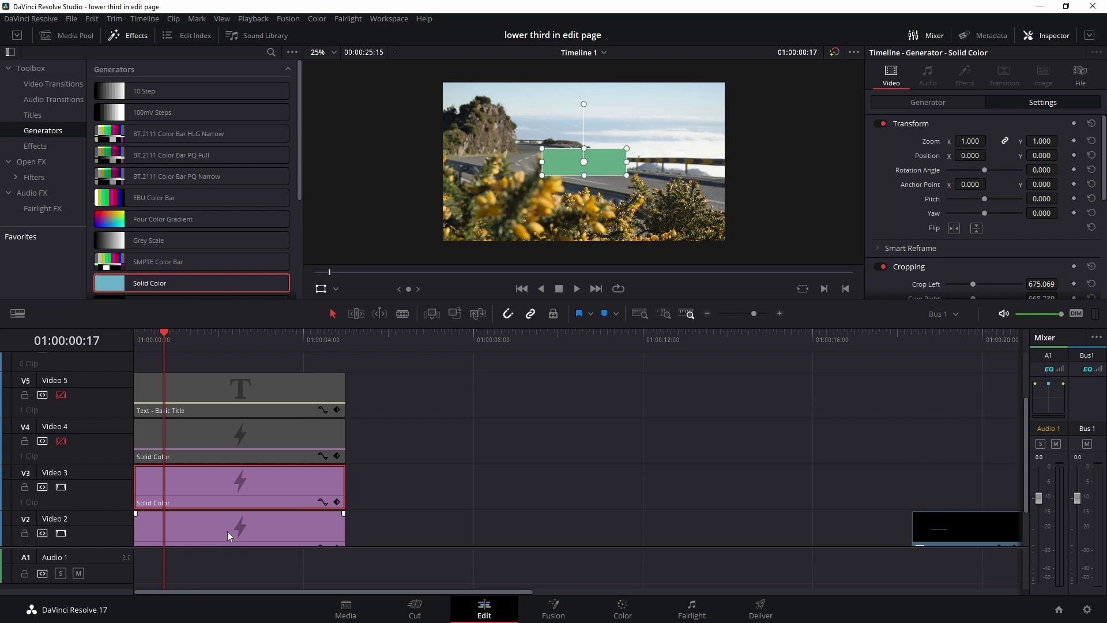
pyautogui.click(1074, 155)
pyautogui.moveTo(160, 336); pyautogui.dragTo(134, 335)
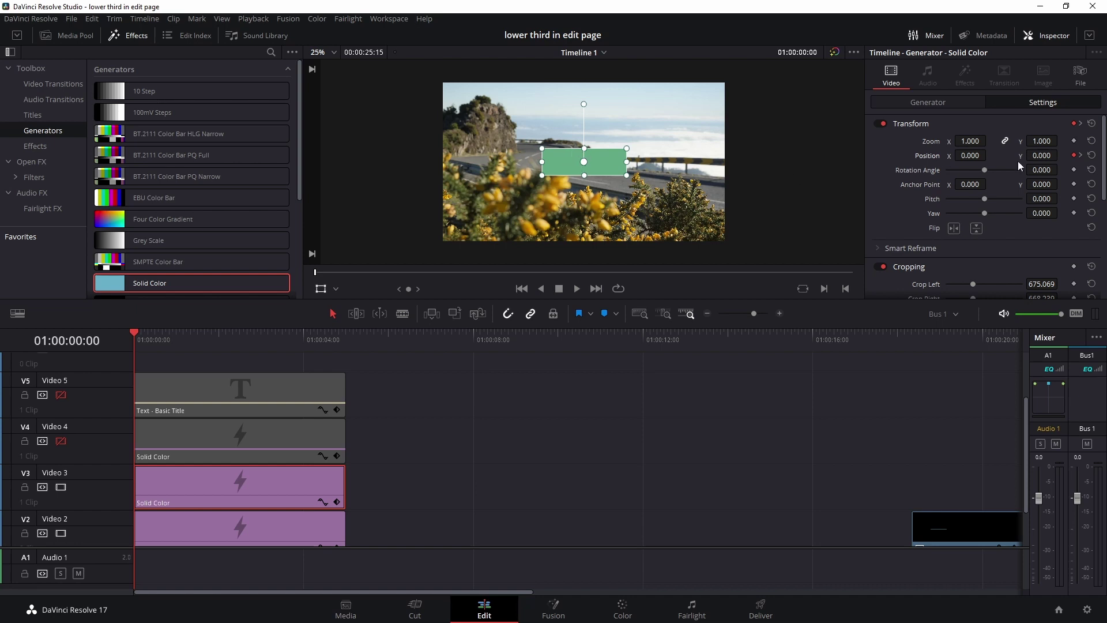
pyautogui.moveTo(621, 157); pyautogui.dragTo(621, 189)
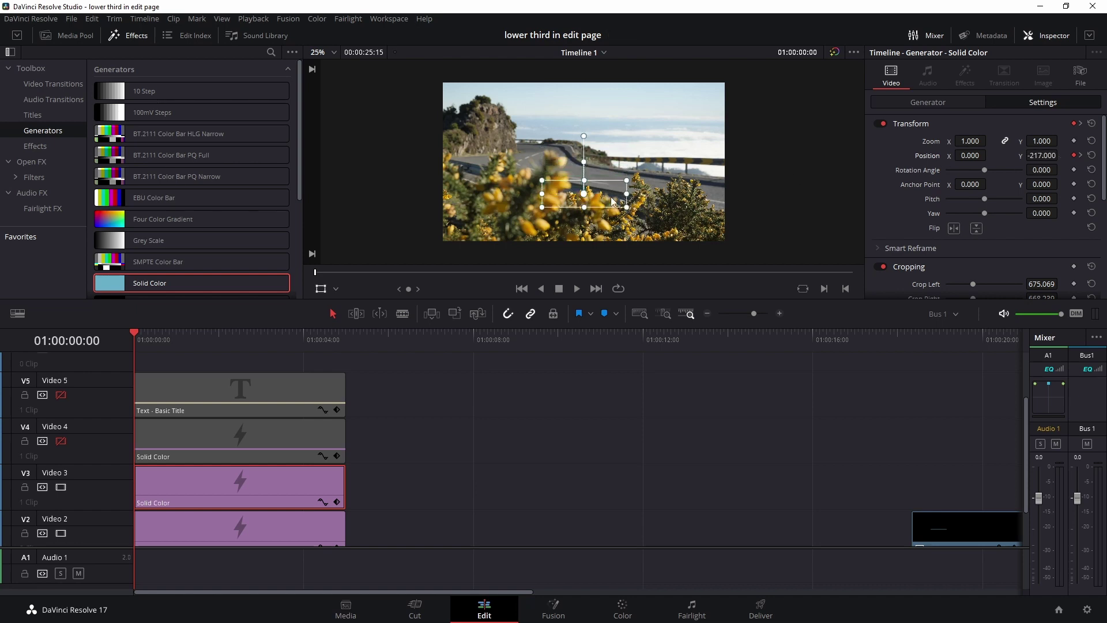
# - Preview the green box slide, then turn Video 5 and Video 4 back on and play the title animation
pyautogui.press('space')
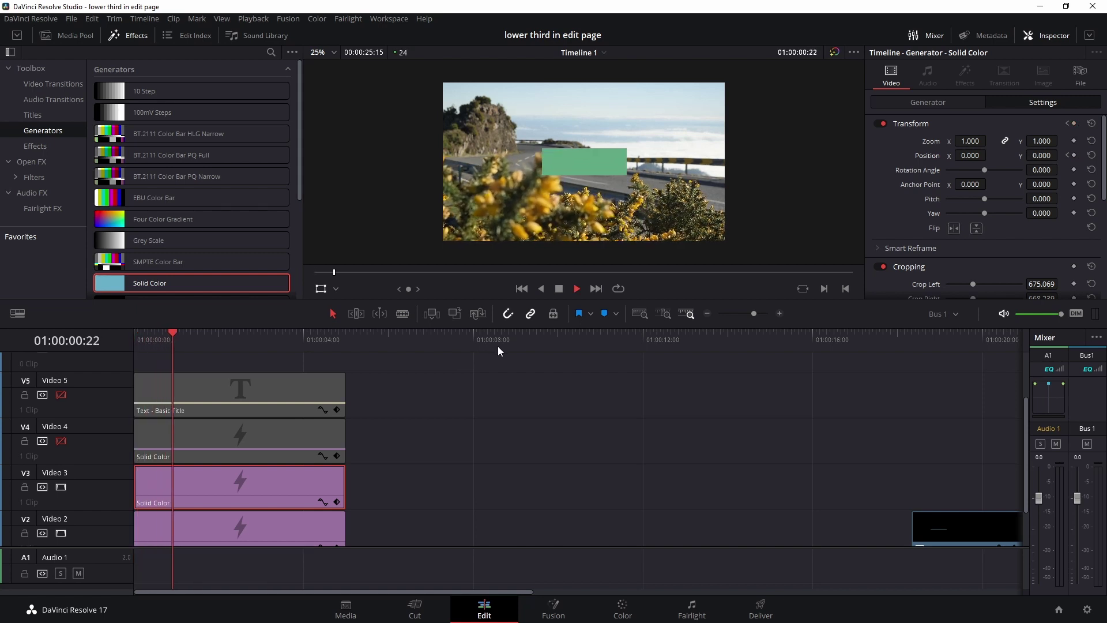
pyautogui.press('space')
pyautogui.click(61, 395)
pyautogui.click(61, 440)
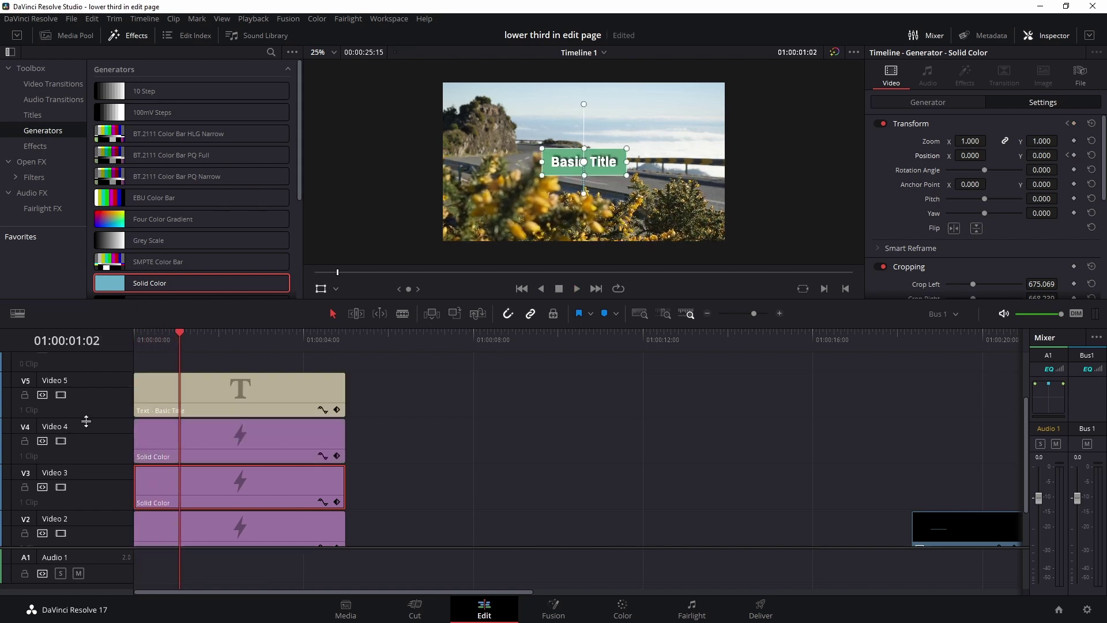
pyautogui.click(127, 337)
pyautogui.press('space')
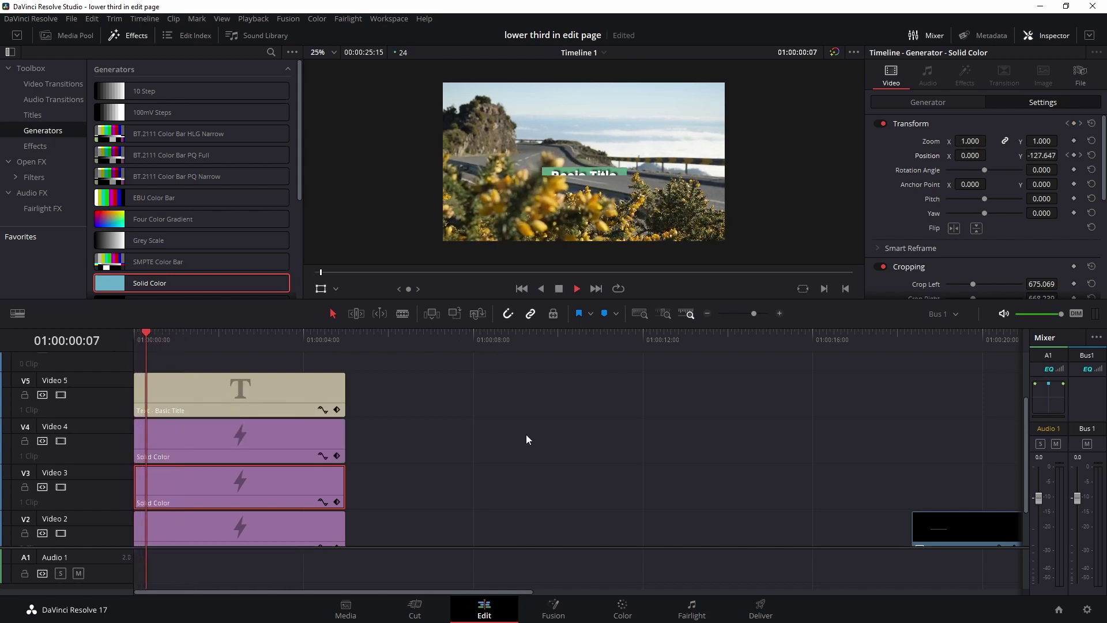
pyautogui.press('space')
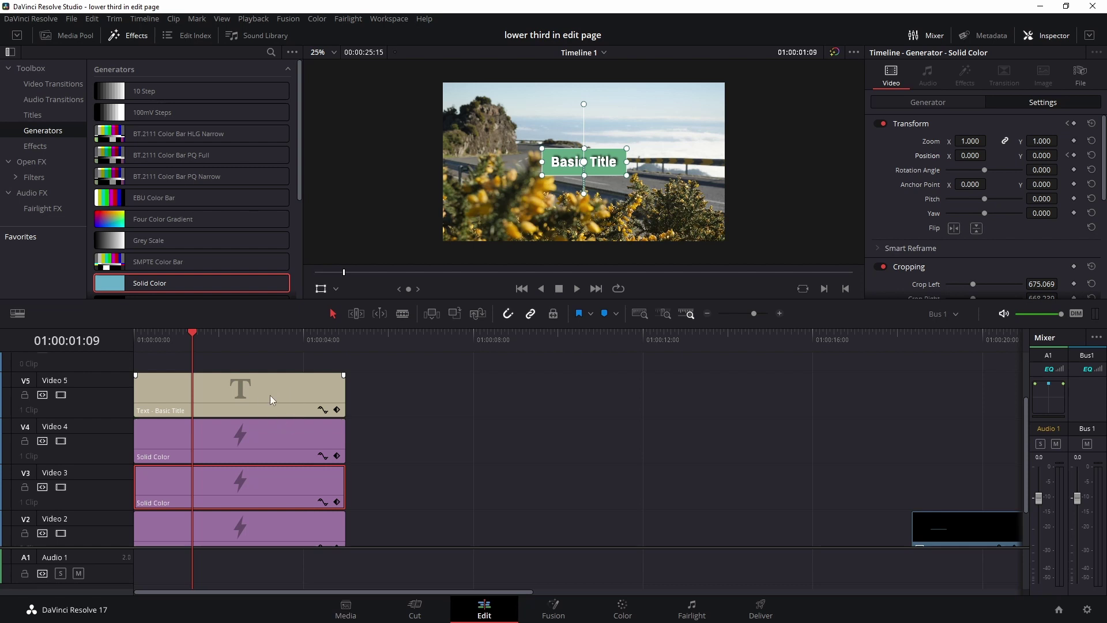
# - Shift the title and top solid clips slightly later and play back the lower third
pyautogui.moveTo(379, 393); pyautogui.dragTo(272, 401)
pyautogui.press('Home')
pyautogui.press('space')
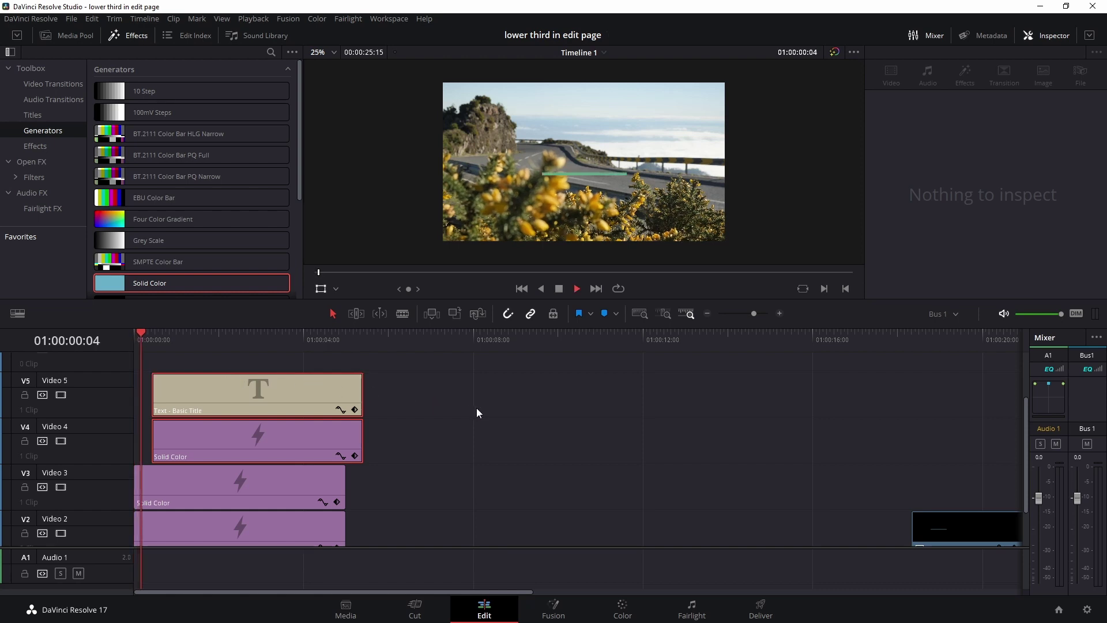
pyautogui.click(558, 289)
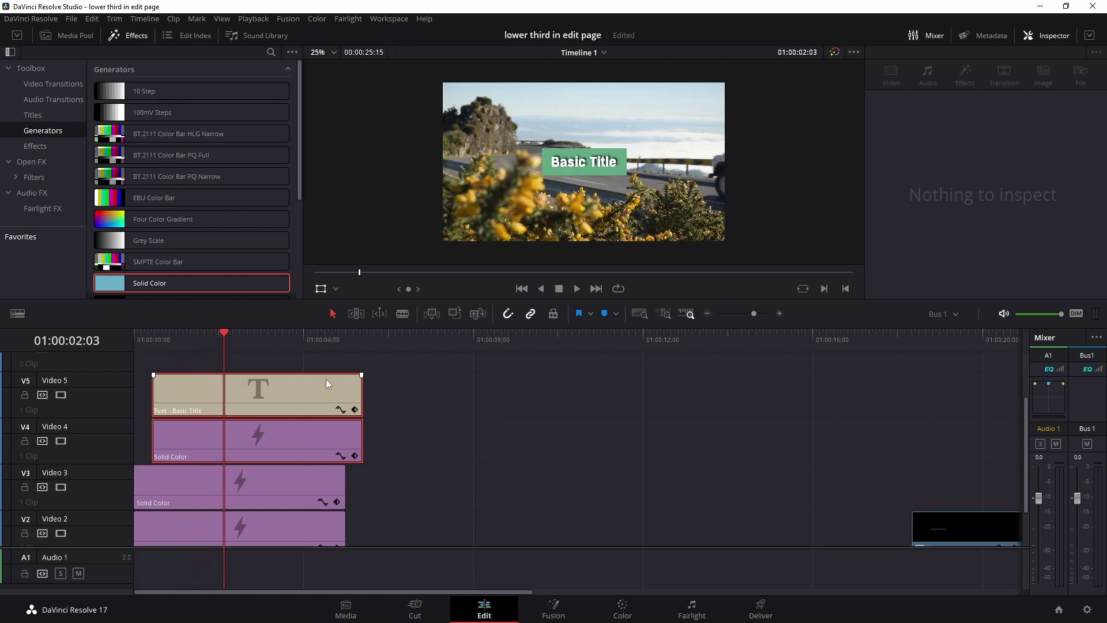
# - Extend the Video 3 and Video 2 solids to end at 01:00:05:00 and select all four clips
pyautogui.moveTo(299, 344); pyautogui.dragTo(345, 345)
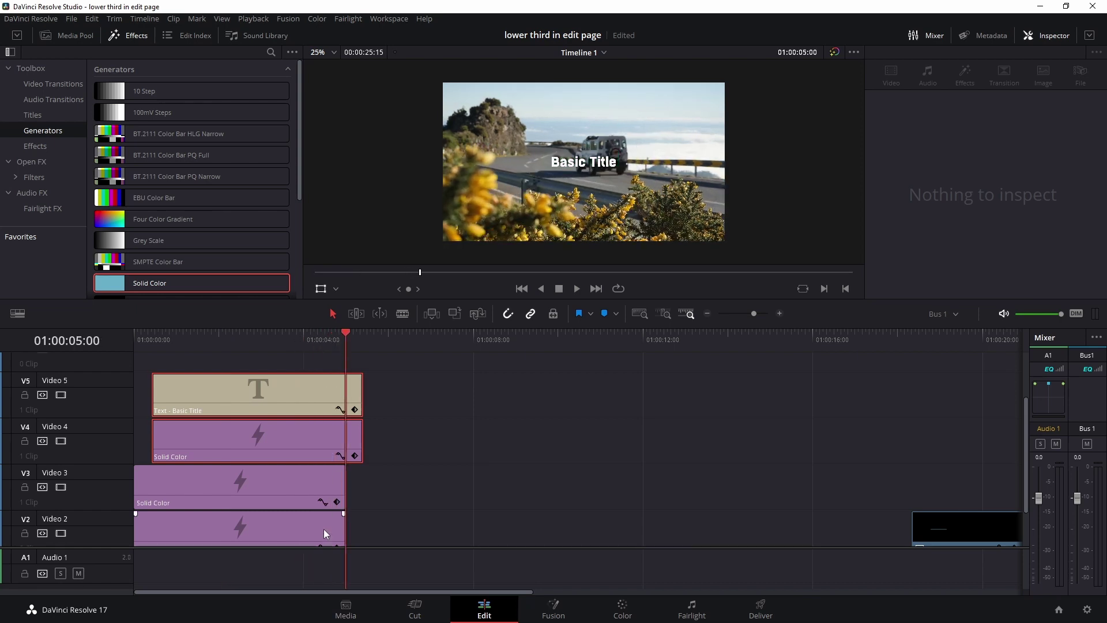
pyautogui.moveTo(344, 486); pyautogui.dragTo(359, 485)
pyautogui.moveTo(344, 526); pyautogui.dragTo(364, 526)
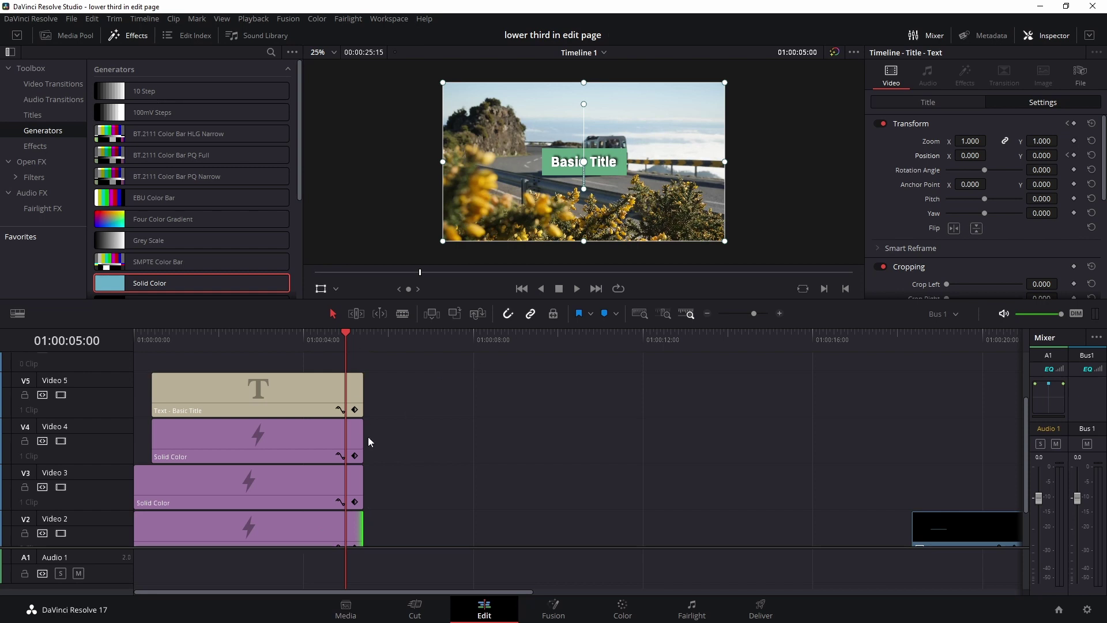
pyautogui.moveTo(402, 389); pyautogui.dragTo(240, 530)
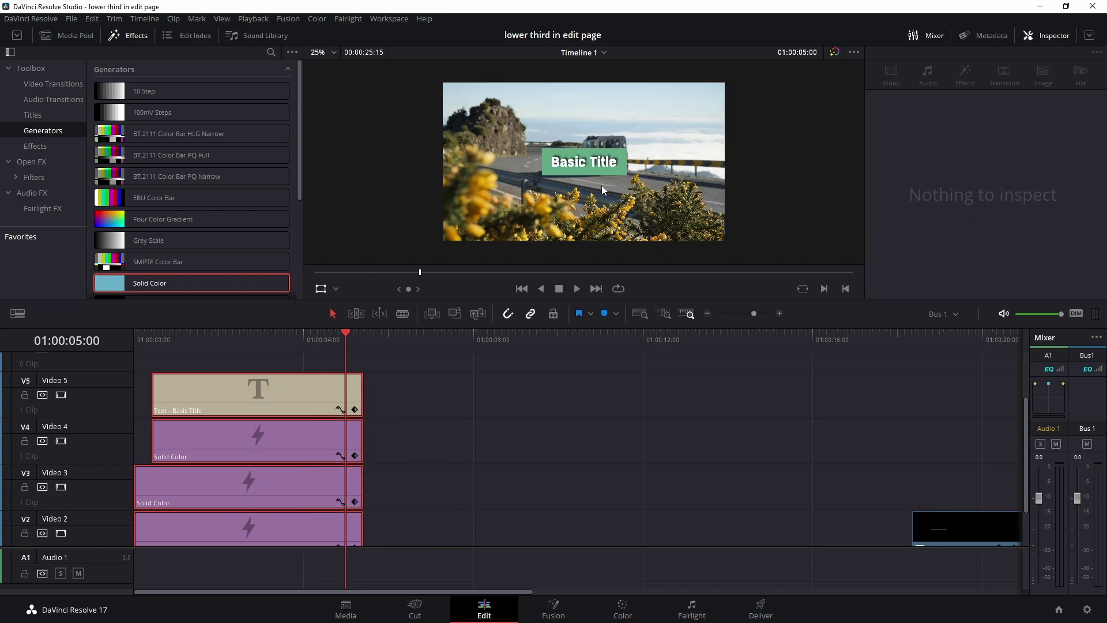
# - Combine the title and the three solid clips into Compound Clip 2 on Video 2
pyautogui.moveTo(448, 391); pyautogui.dragTo(276, 484)
pyautogui.moveTo(405, 398); pyautogui.dragTo(259, 530)
pyautogui.moveTo(406, 393); pyautogui.dragTo(254, 532)
pyautogui.scroll(-2, 220, 469)
pyautogui.scroll(2, 220, 470)
pyautogui.rightClick(264, 393)
pyautogui.click(311, 401)
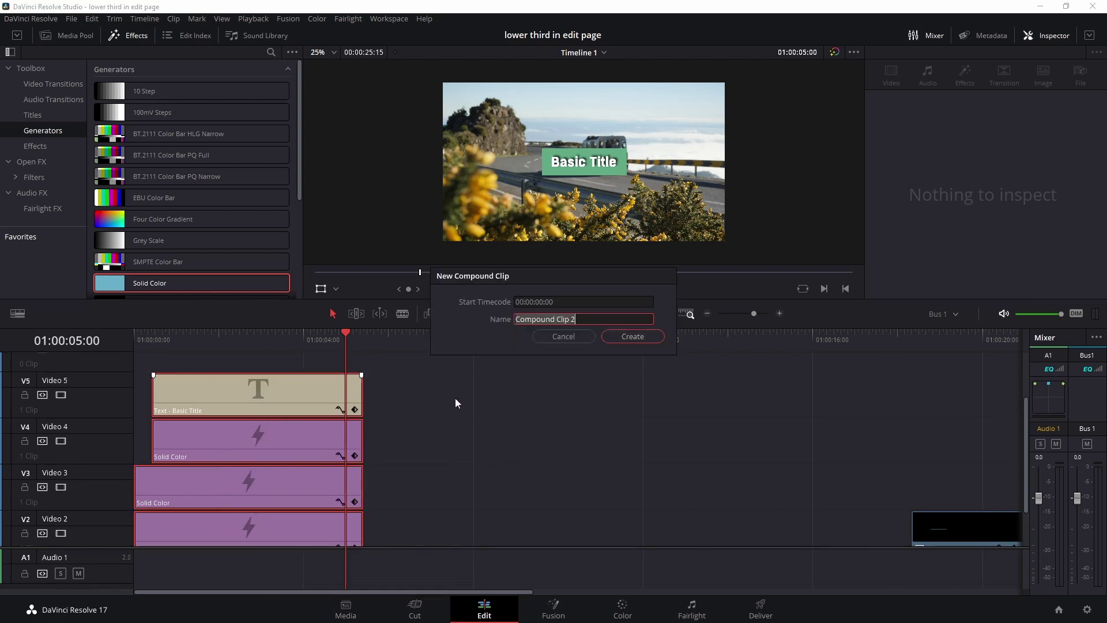
pyautogui.click(633, 337)
pyautogui.scroll(-2, 300, 471)
pyautogui.click(175, 336)
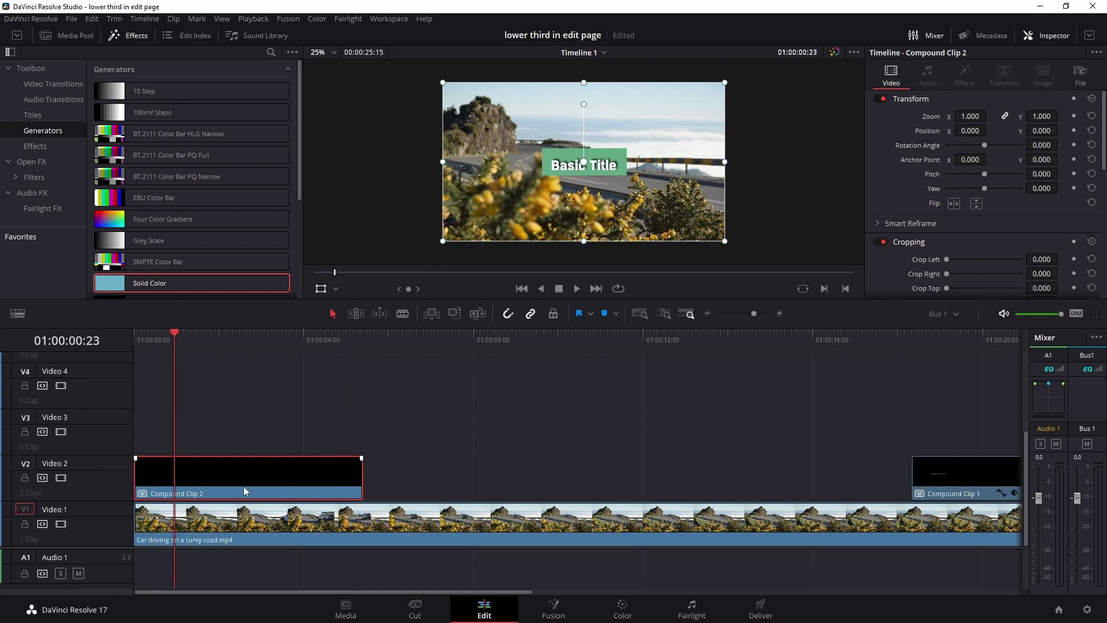
# - Move Compound Clip 2 to the lower-left at -666.204 / -375.605 and scale it to 0.738
pyautogui.moveTo(608, 165); pyautogui.dragTo(532, 215)
pyautogui.moveTo(643, 133); pyautogui.dragTo(606, 153)
pyautogui.moveTo(523, 219); pyautogui.dragTo(507, 222)
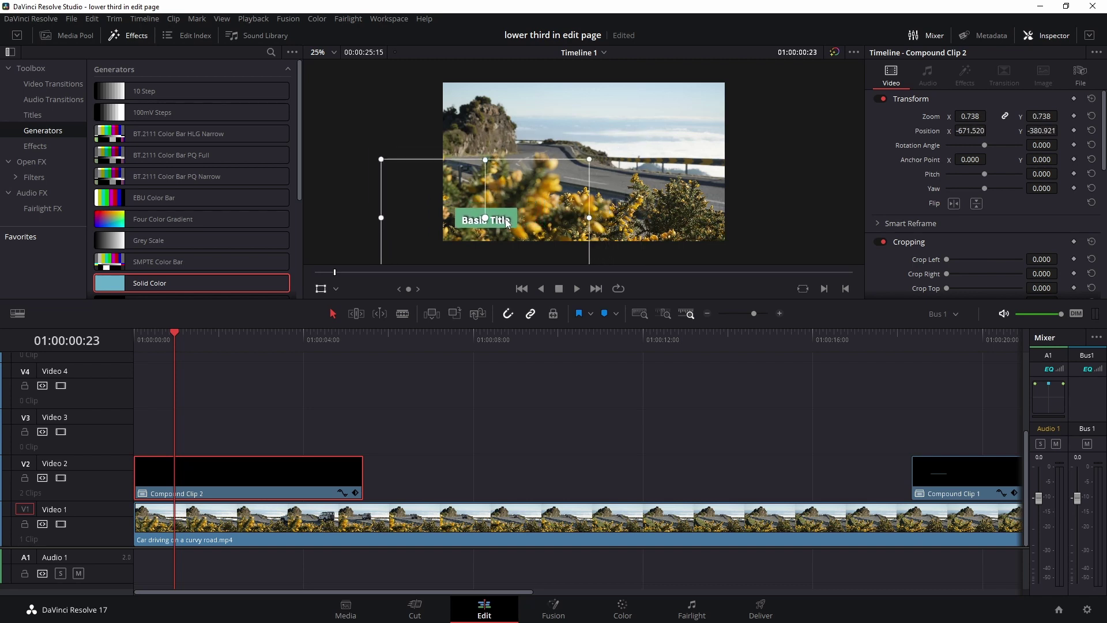
pyautogui.moveTo(589, 160); pyautogui.dragTo(674, 111)
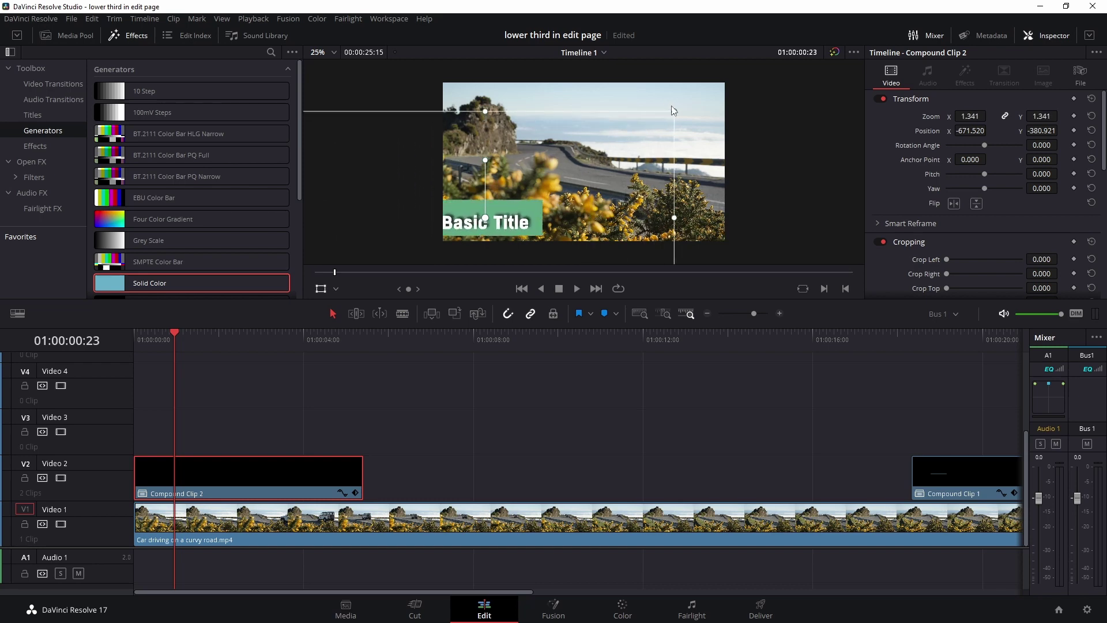
pyautogui.scroll(6, 514, 216)
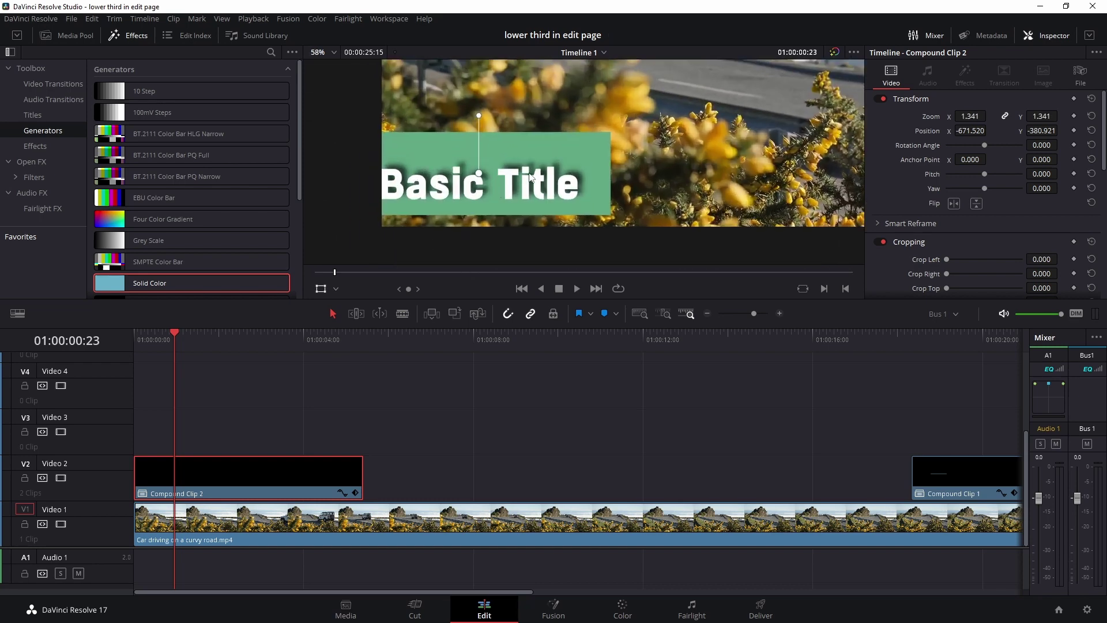
pyautogui.scroll(-3, 577, 231)
pyautogui.press('Home')
pyautogui.press('space')
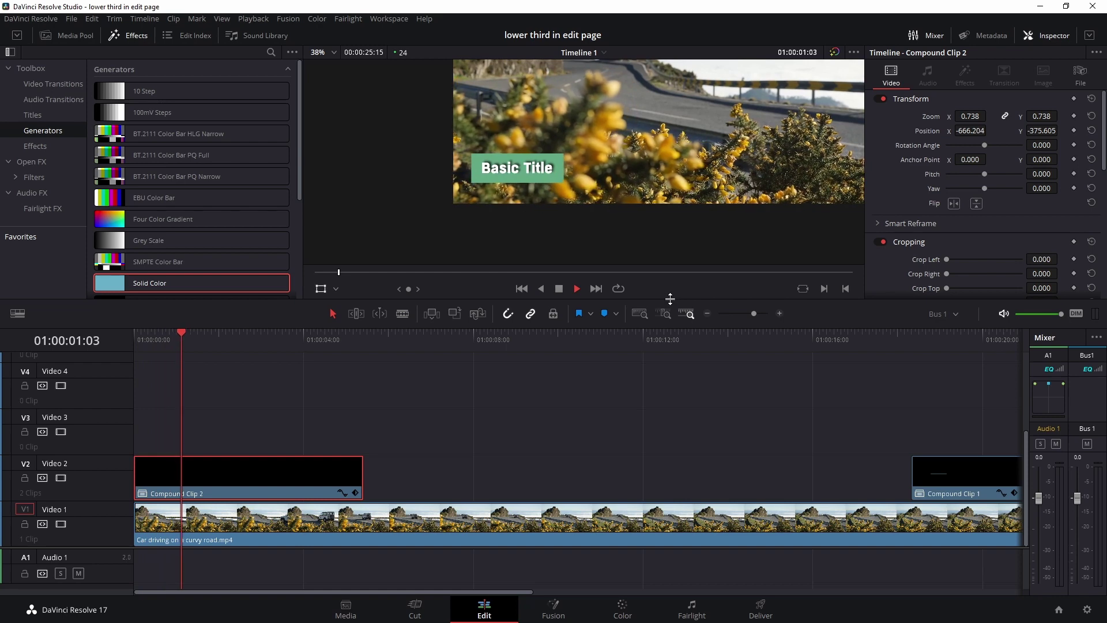
# - Play back the repositioned lower third, replay its ending, and shorten it to under three seconds
pyautogui.press('space')
pyautogui.press('space')
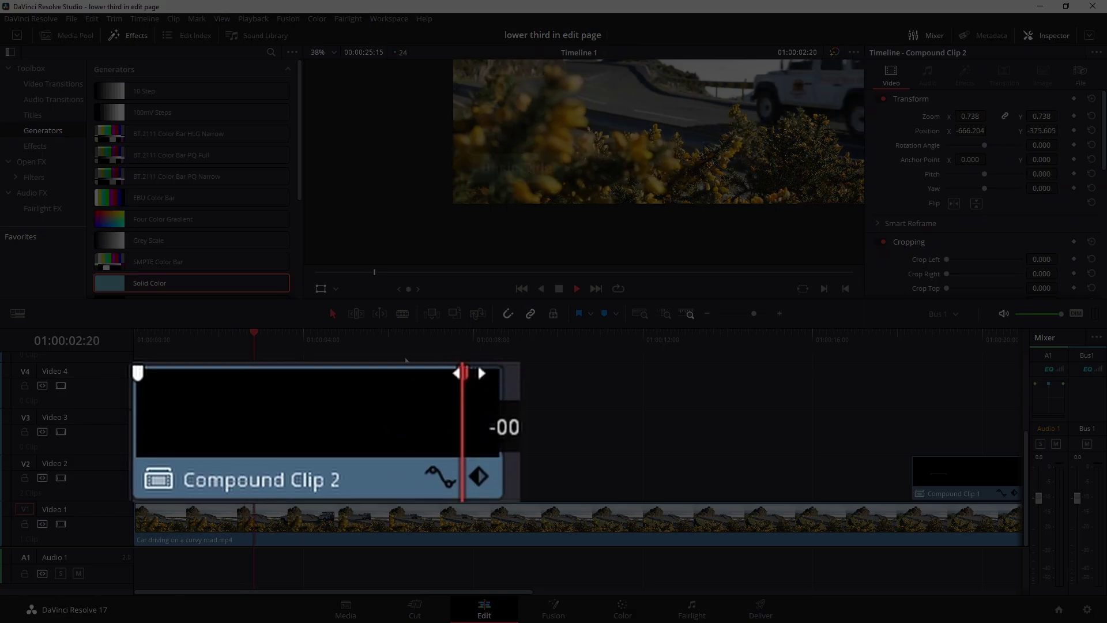
pyautogui.click(236, 340)
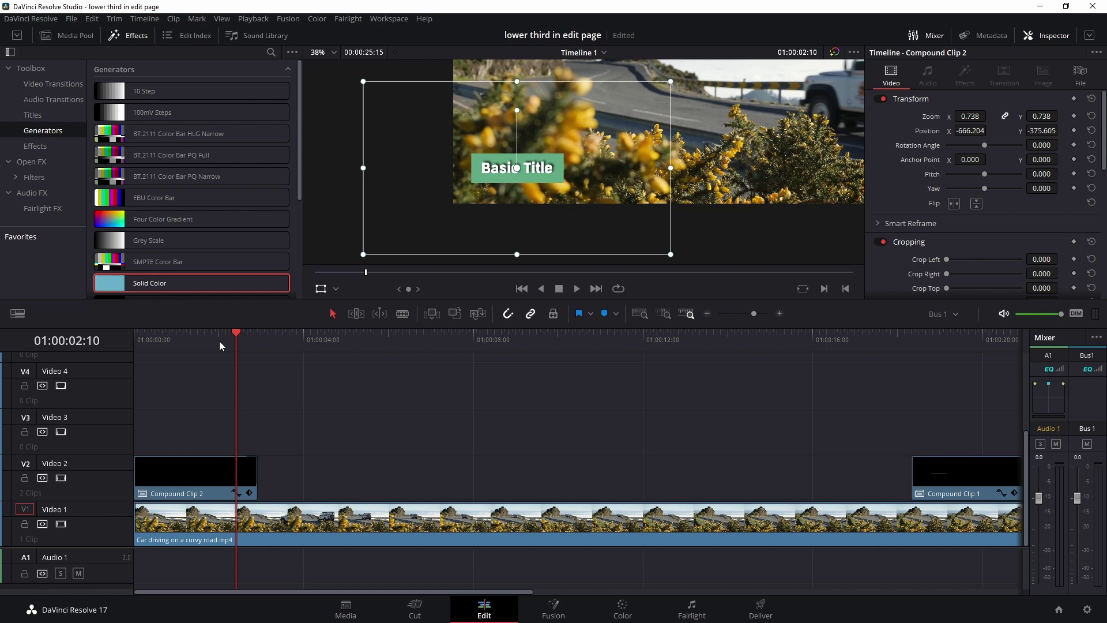
pyautogui.press('space')
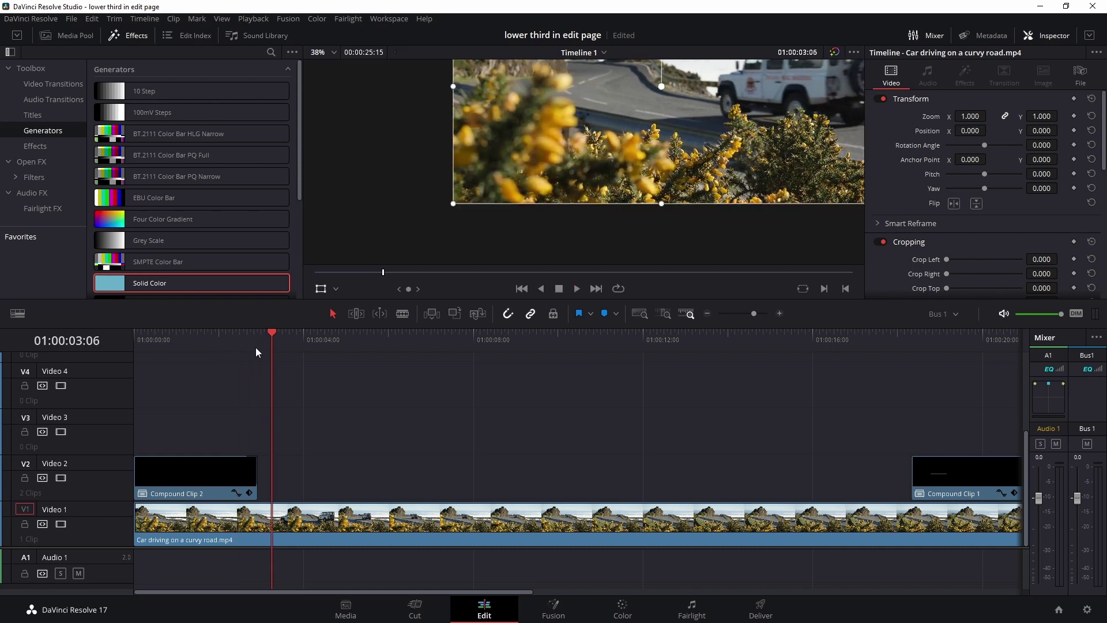
pyautogui.click(256, 341)
pyautogui.click(226, 341)
pyautogui.press('space')
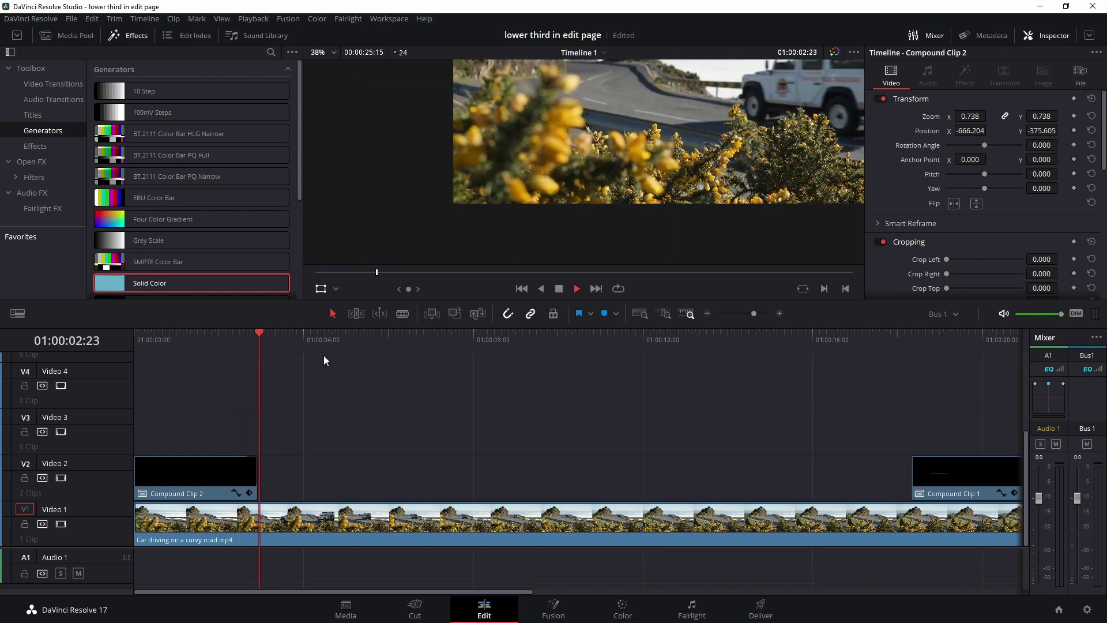
pyautogui.press('space')
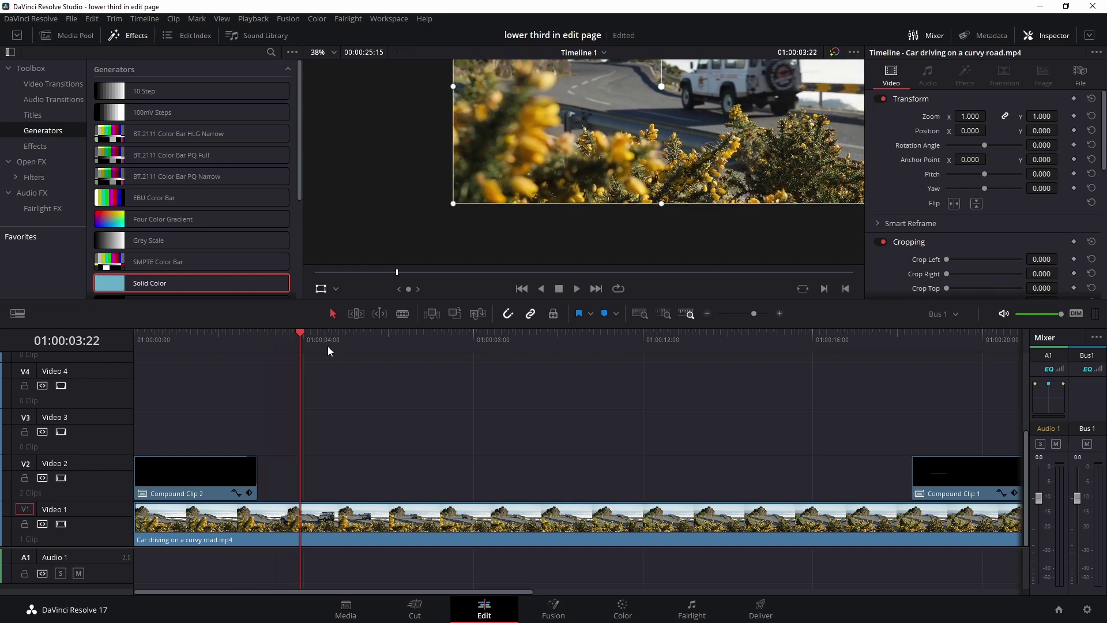
pyautogui.moveTo(629, 181); pyautogui.dragTo(552, 205)
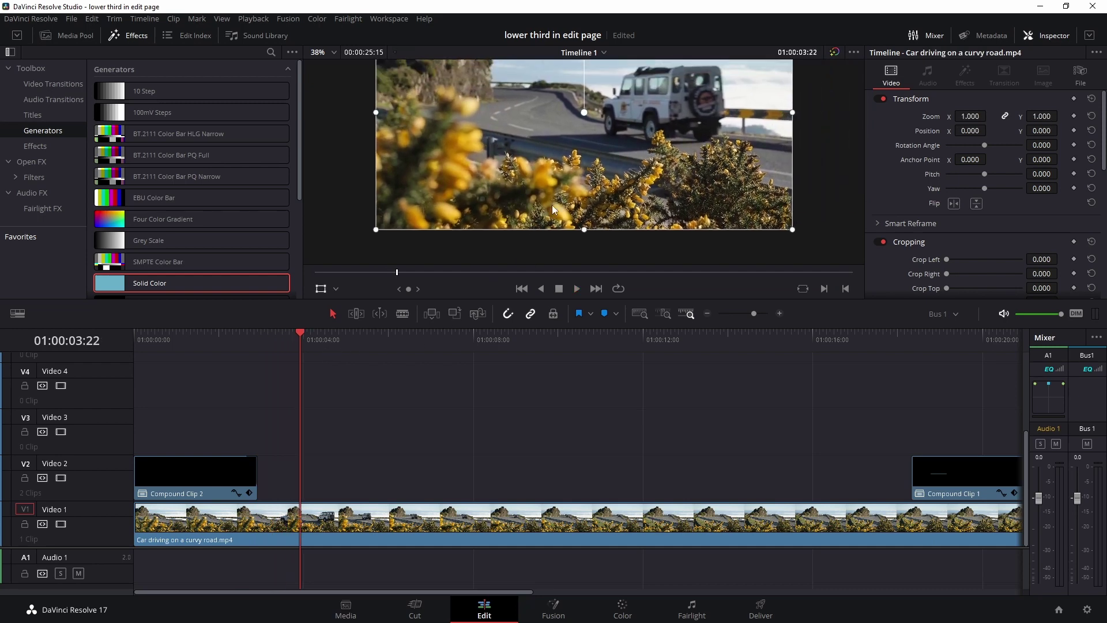